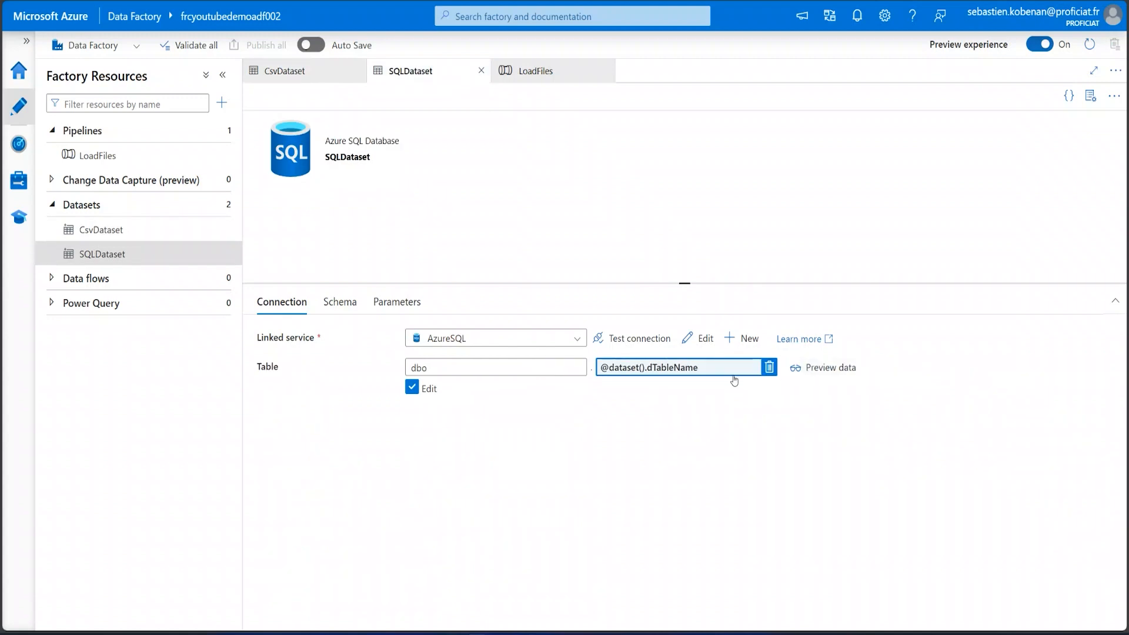
# Open the existing LoadFiles pipeline for review
pyautogui.click(534, 75)
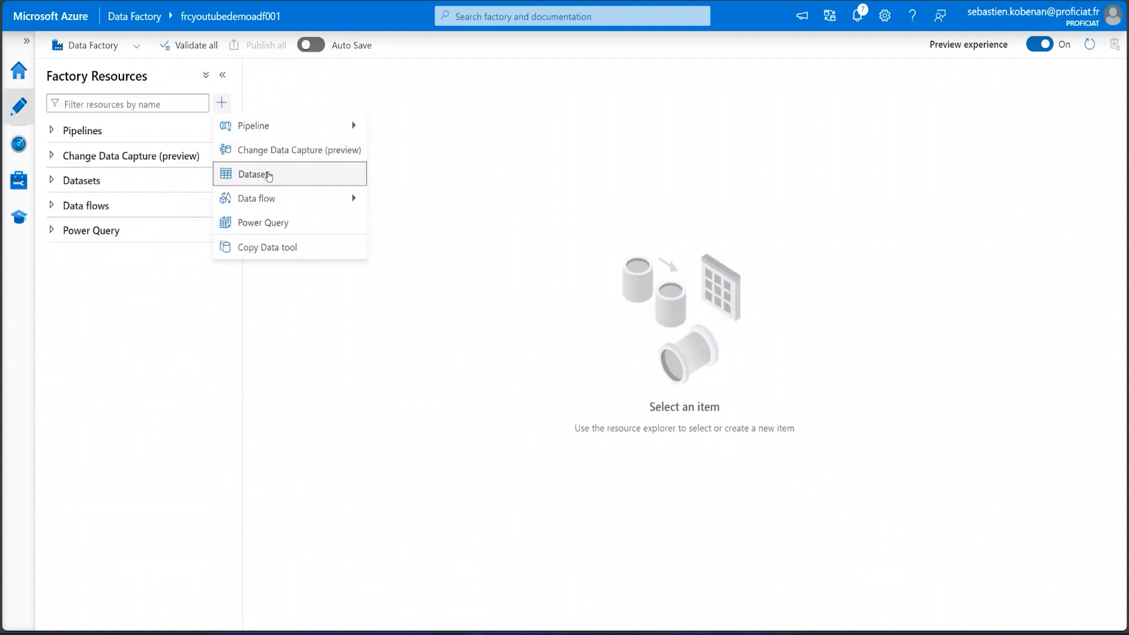
# Start a new dataset on Azure Data Lake Storage Gen2 with the Binary format
pyautogui.click(268, 176)
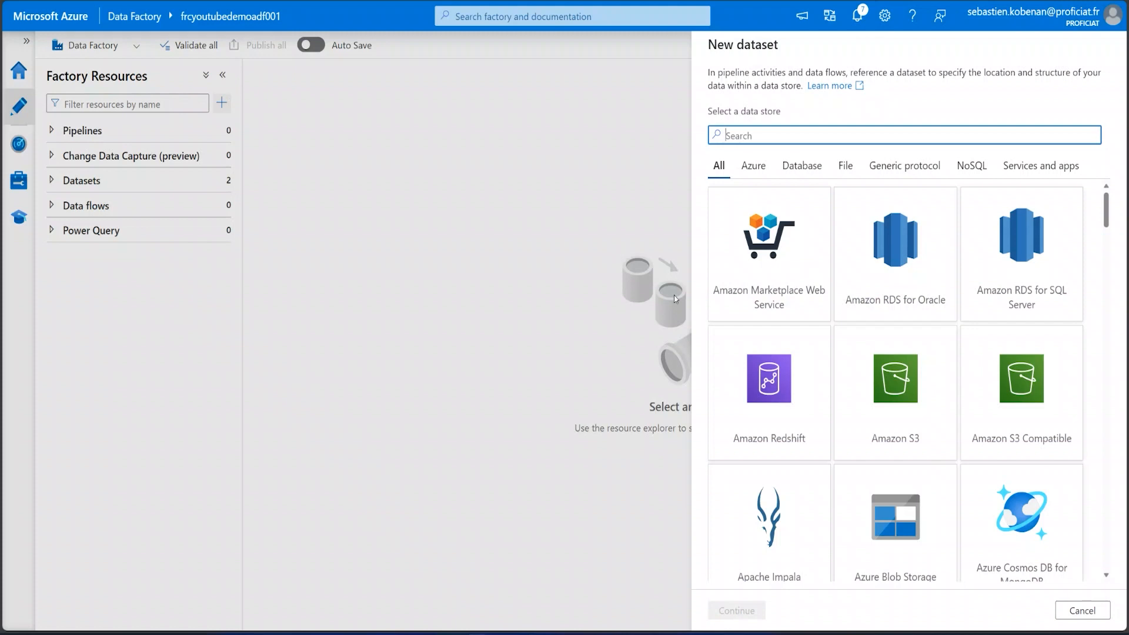
pyautogui.scroll(-2, 870, 497)
pyautogui.scroll(-3, 869, 497)
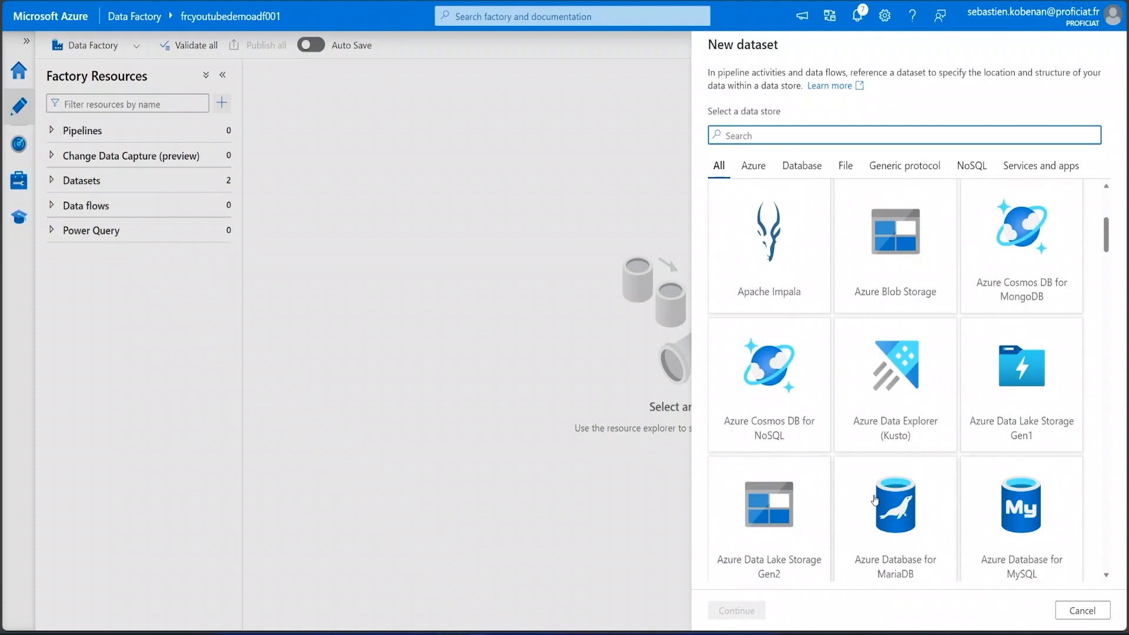
pyautogui.click(787, 500)
pyautogui.click(740, 609)
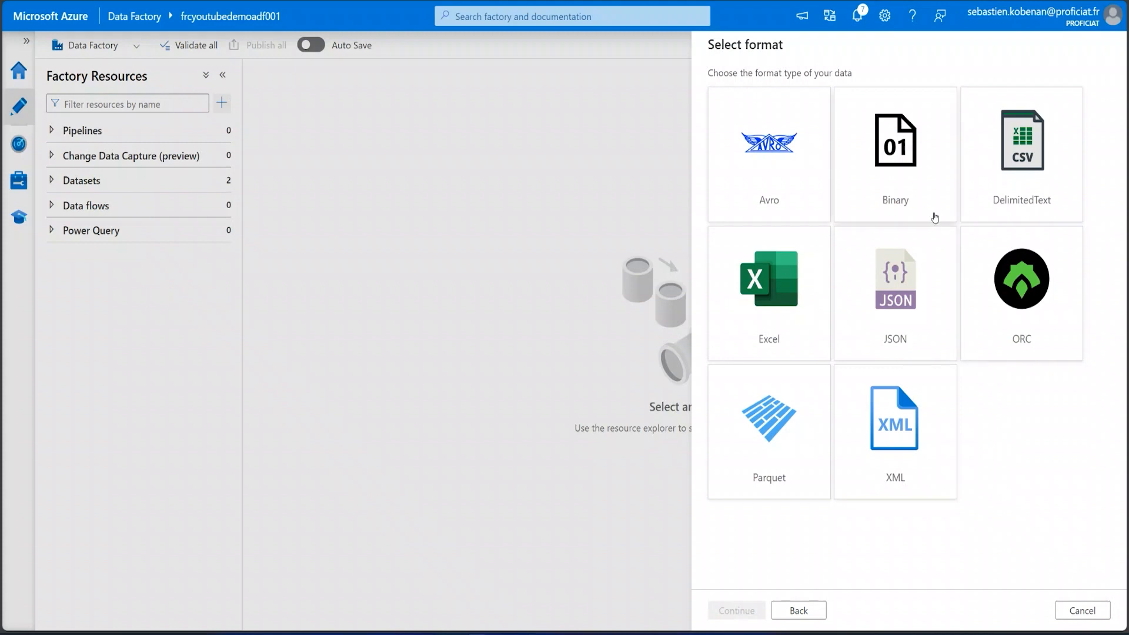
pyautogui.click(908, 188)
pyautogui.click(752, 610)
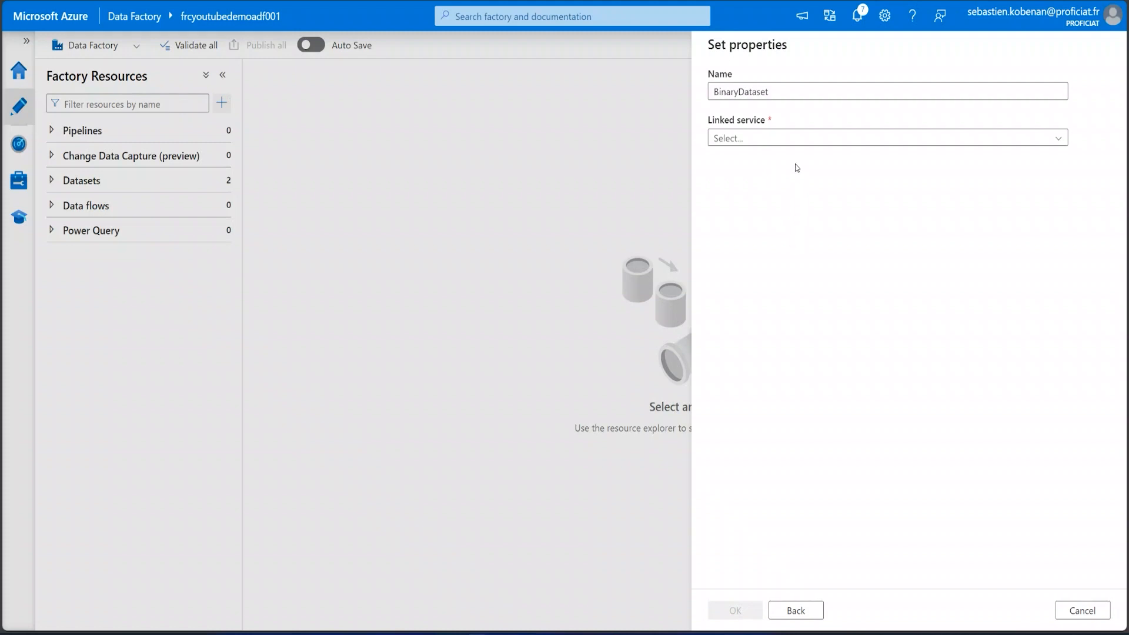
# Create the binary dataset with the AzureDataLake linked service and the data/input folder as path, leaving the file name empty
pyautogui.click(796, 147)
pyautogui.click(768, 214)
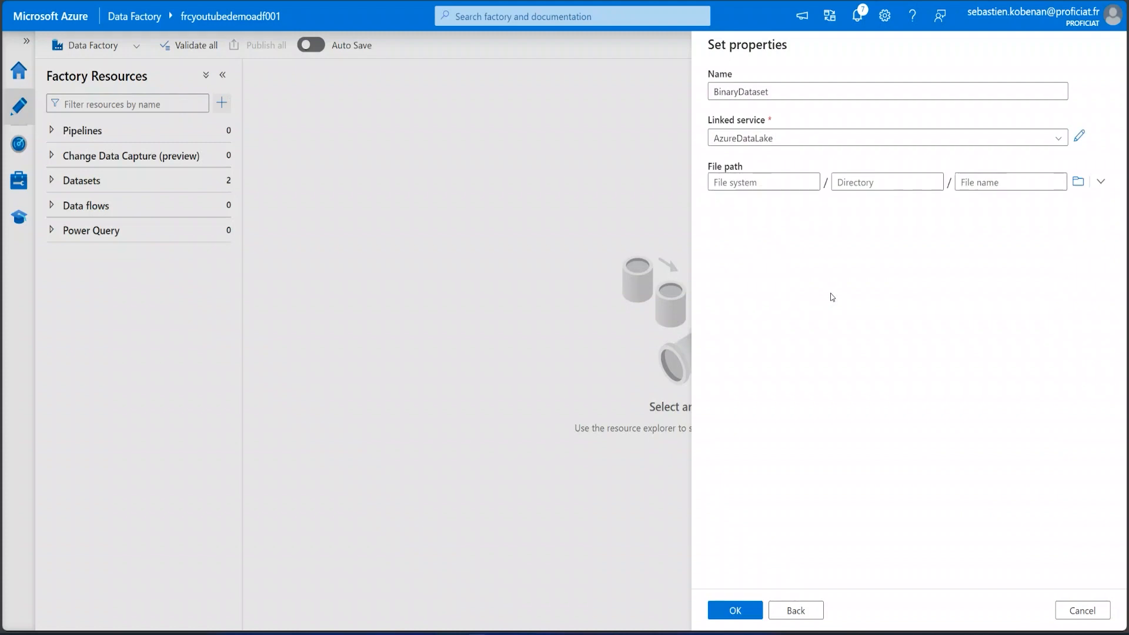
pyautogui.click(1077, 181)
pyautogui.click(752, 136)
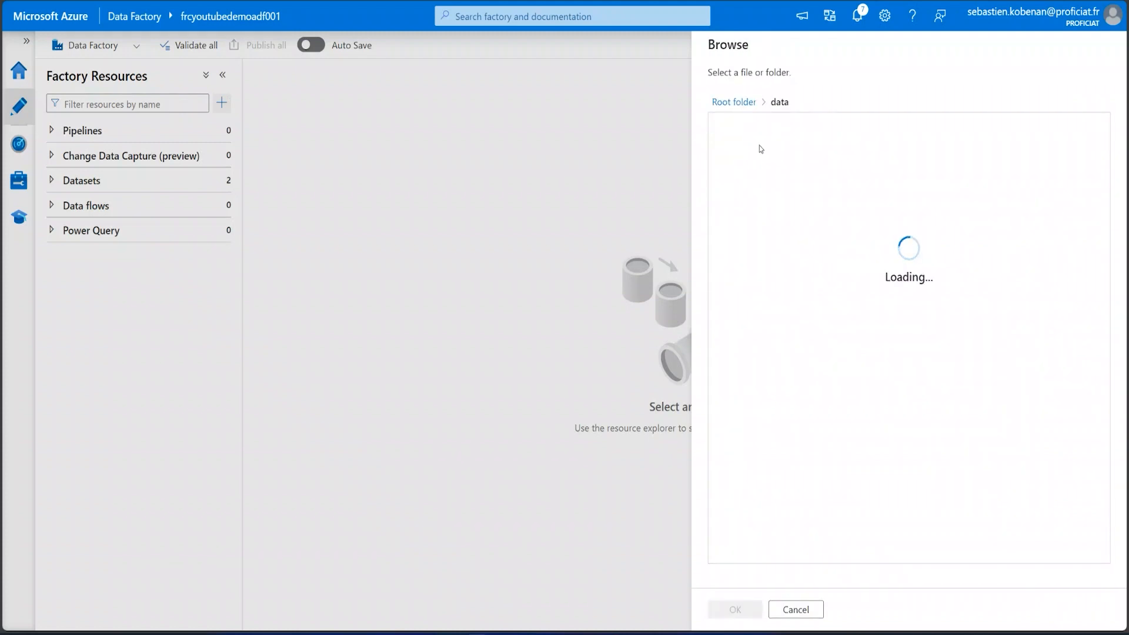
pyautogui.click(750, 134)
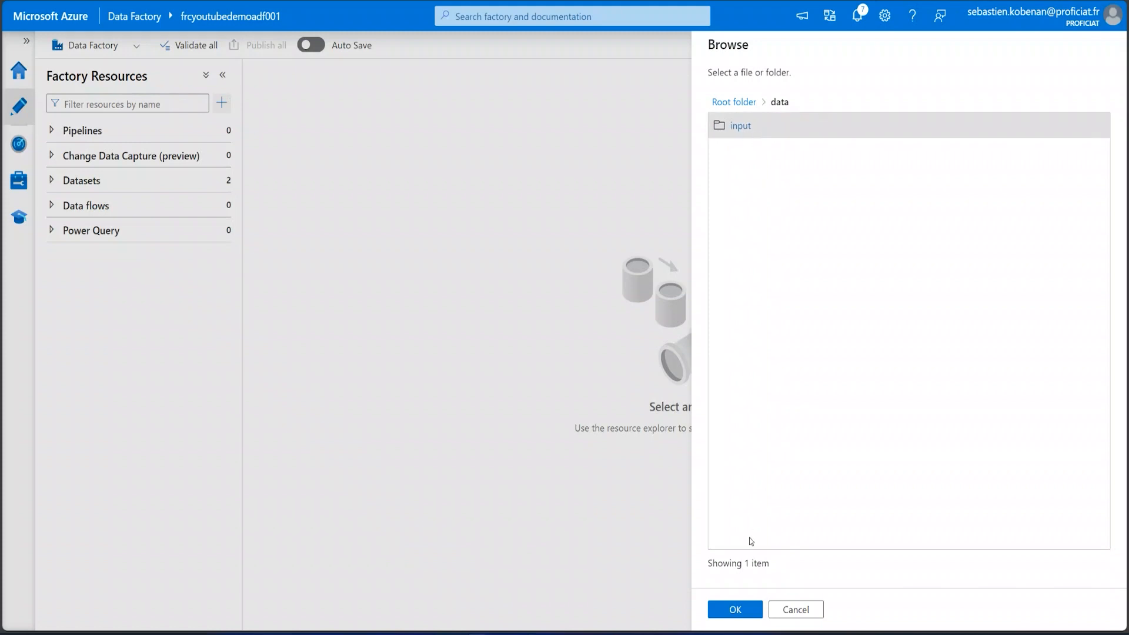
pyautogui.click(737, 610)
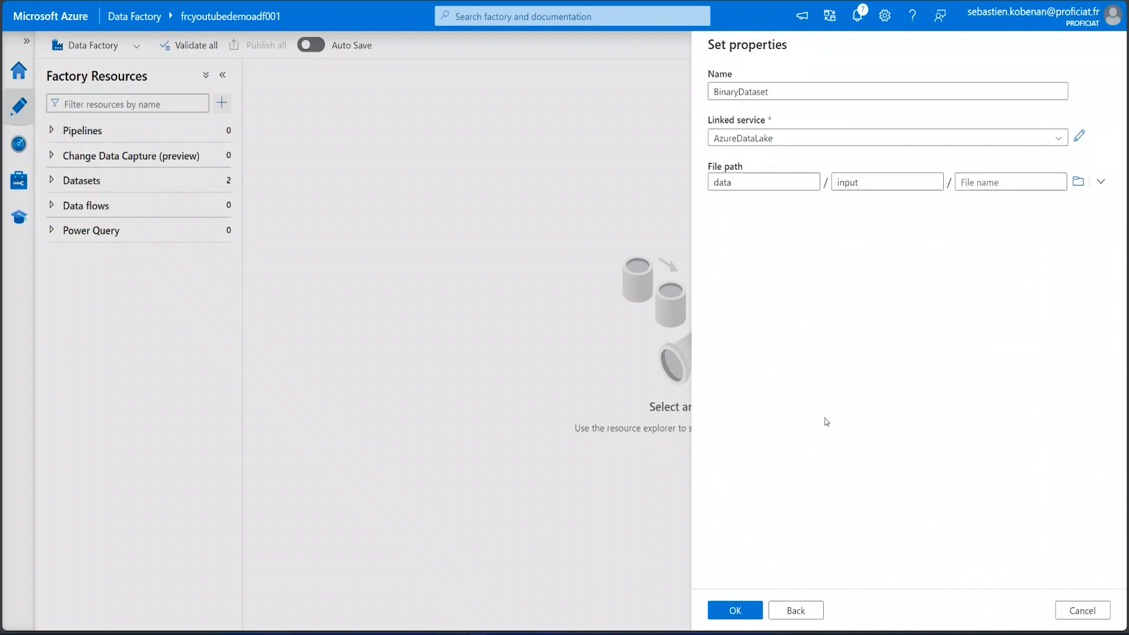
pyautogui.click(995, 183)
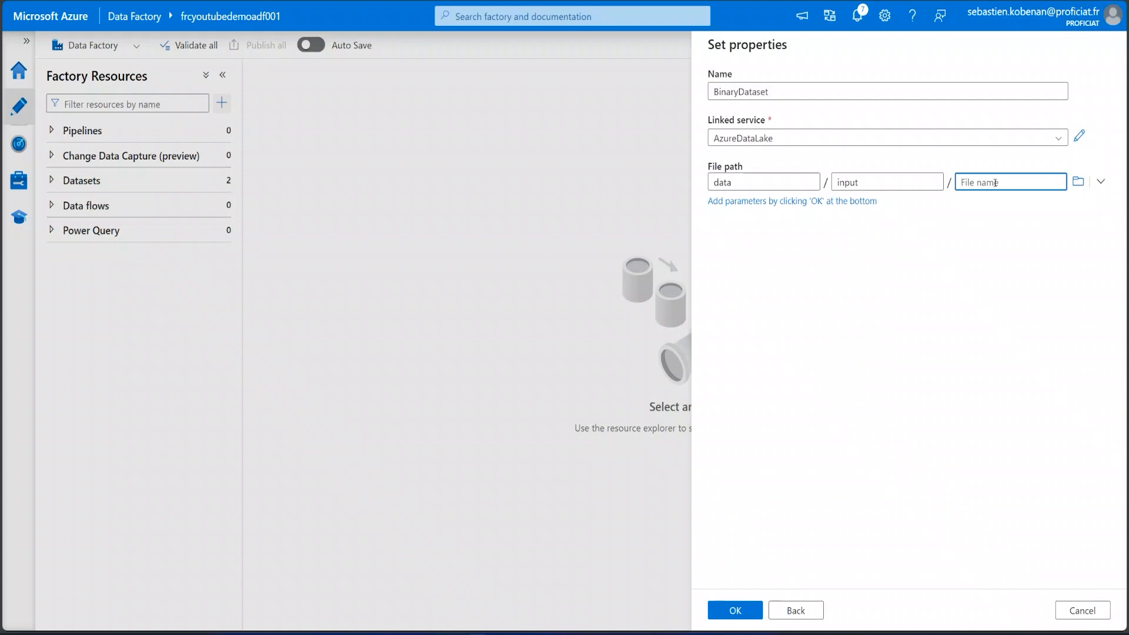
pyautogui.click(722, 612)
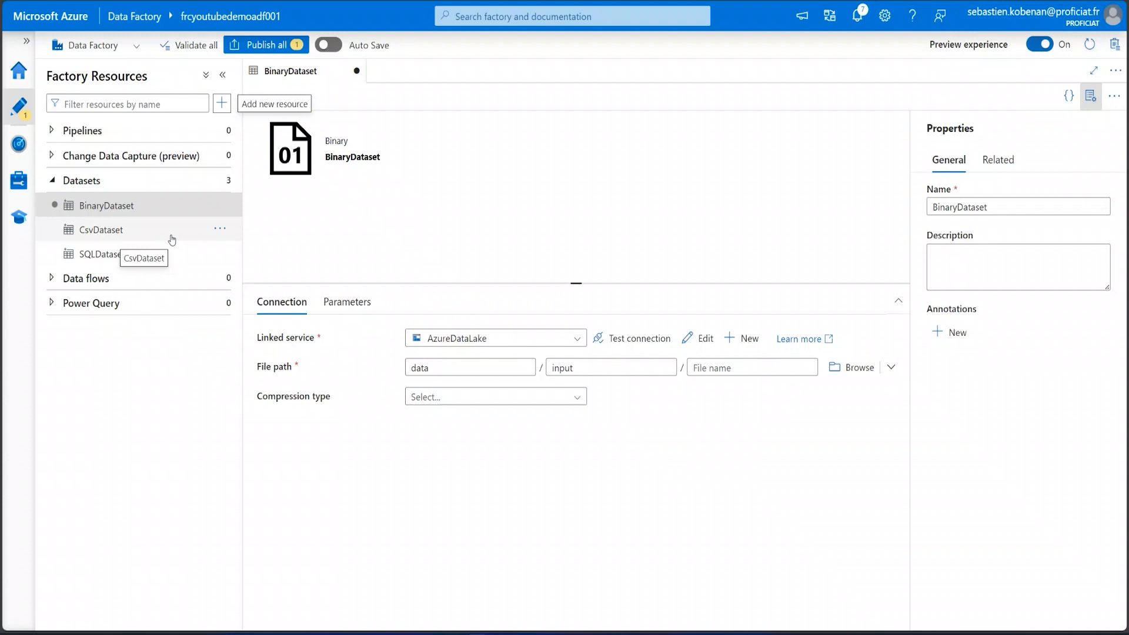
# Examine the parameters and connection settings of CsvDataset
pyautogui.click(146, 231)
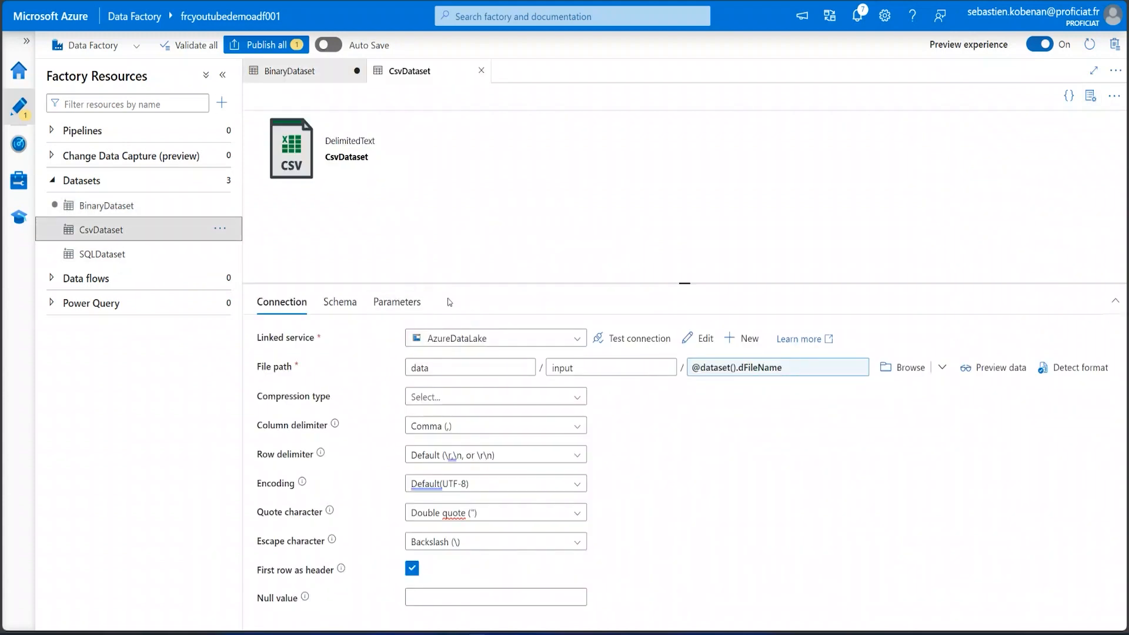
pyautogui.click(397, 302)
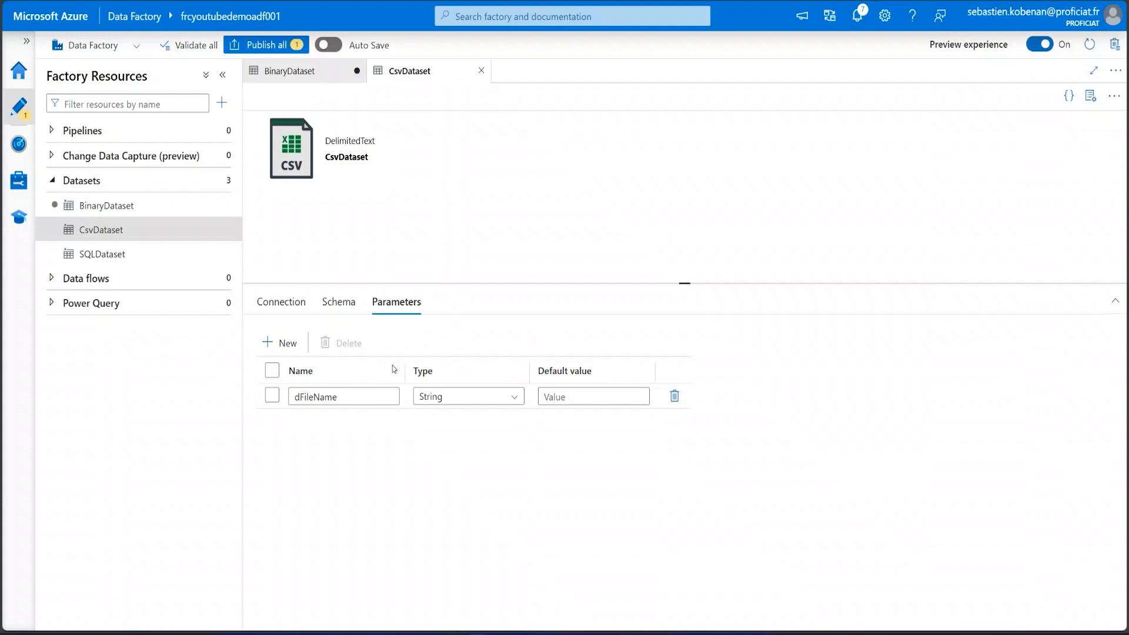
pyautogui.click(285, 303)
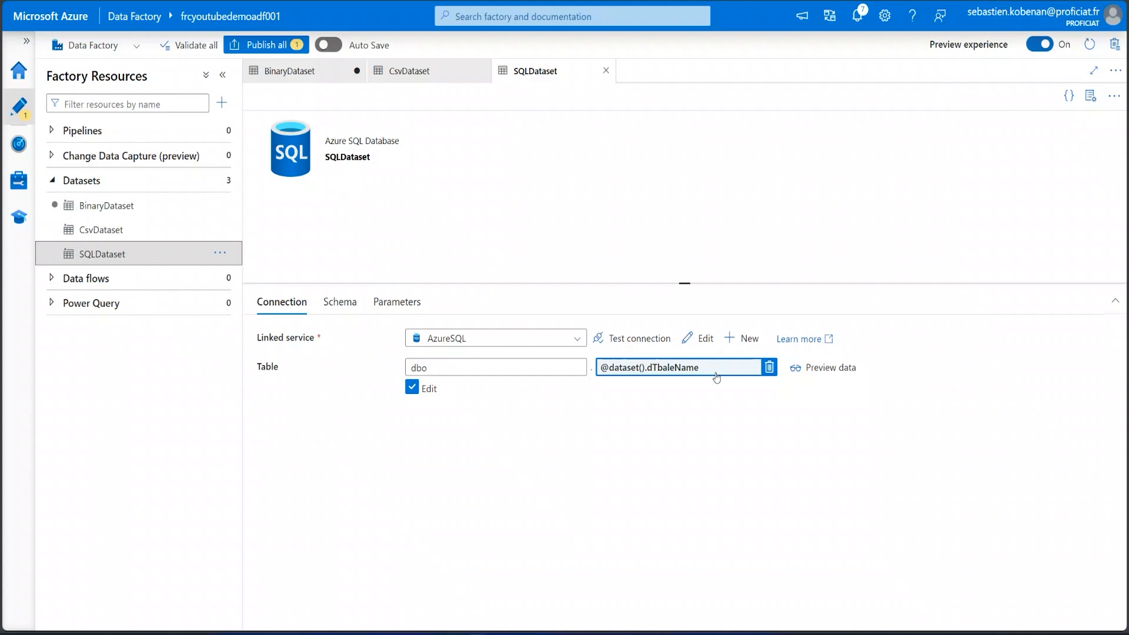
# Create a new pipeline and name it LoadAllfiles
pyautogui.click(221, 104)
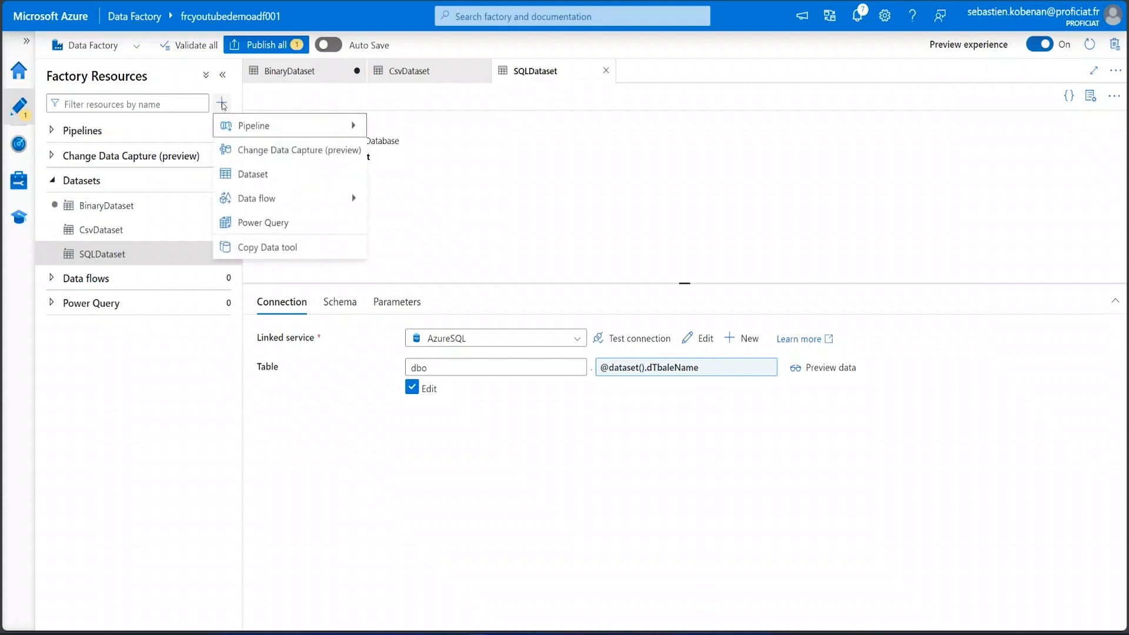
pyautogui.moveTo(272, 127)
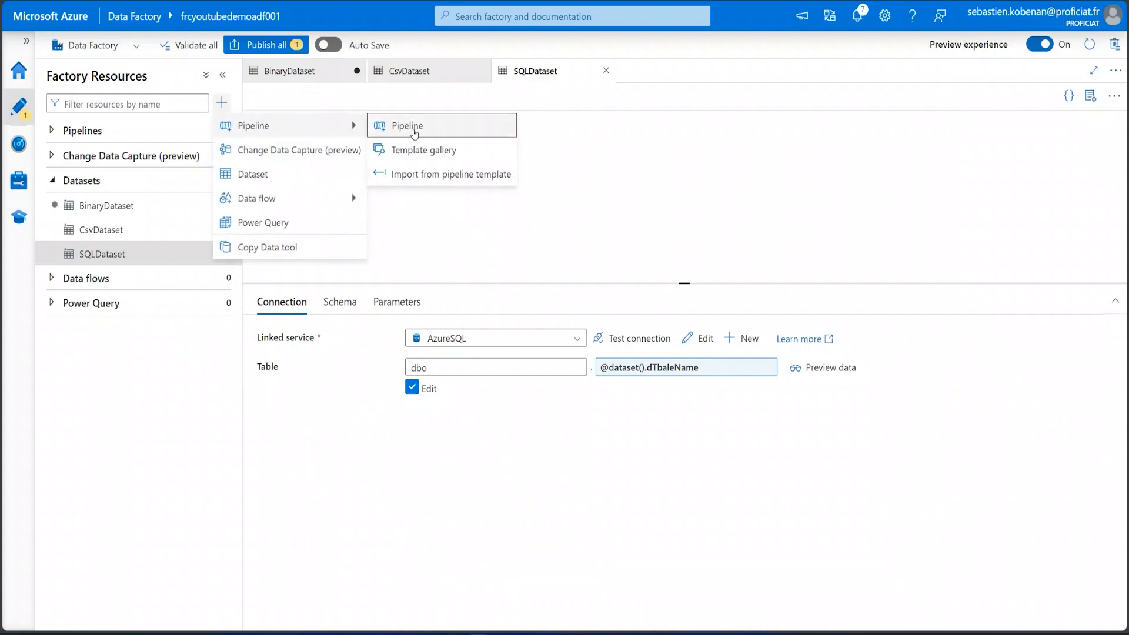
pyautogui.click(431, 133)
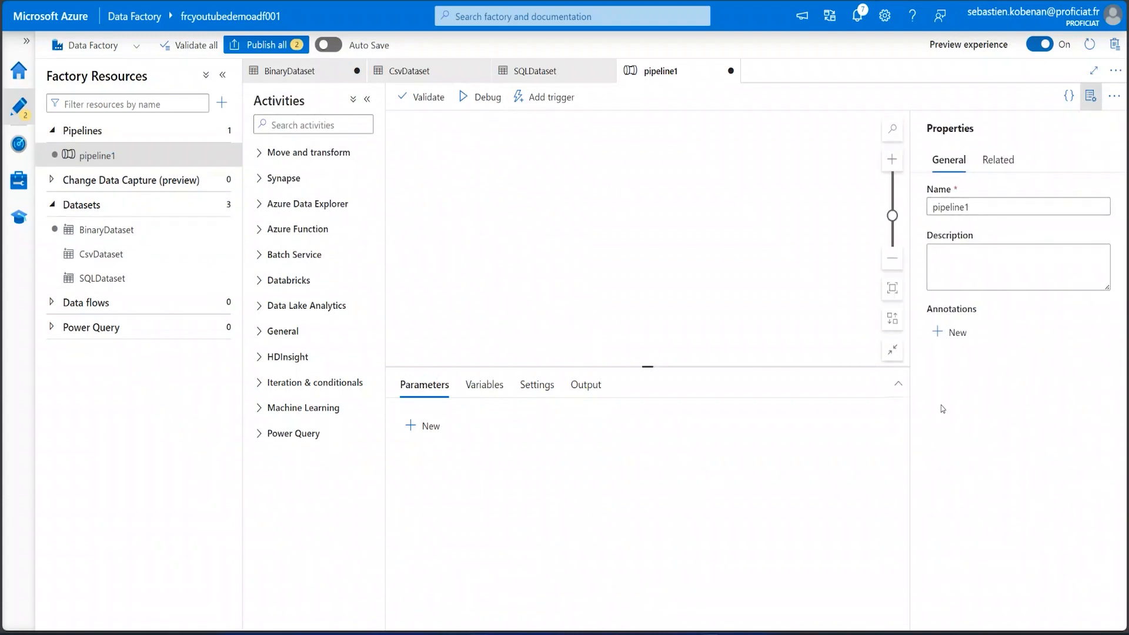
pyautogui.moveTo(977, 207); pyautogui.dragTo(919, 212)
pyautogui.write('LoadAllfiles')
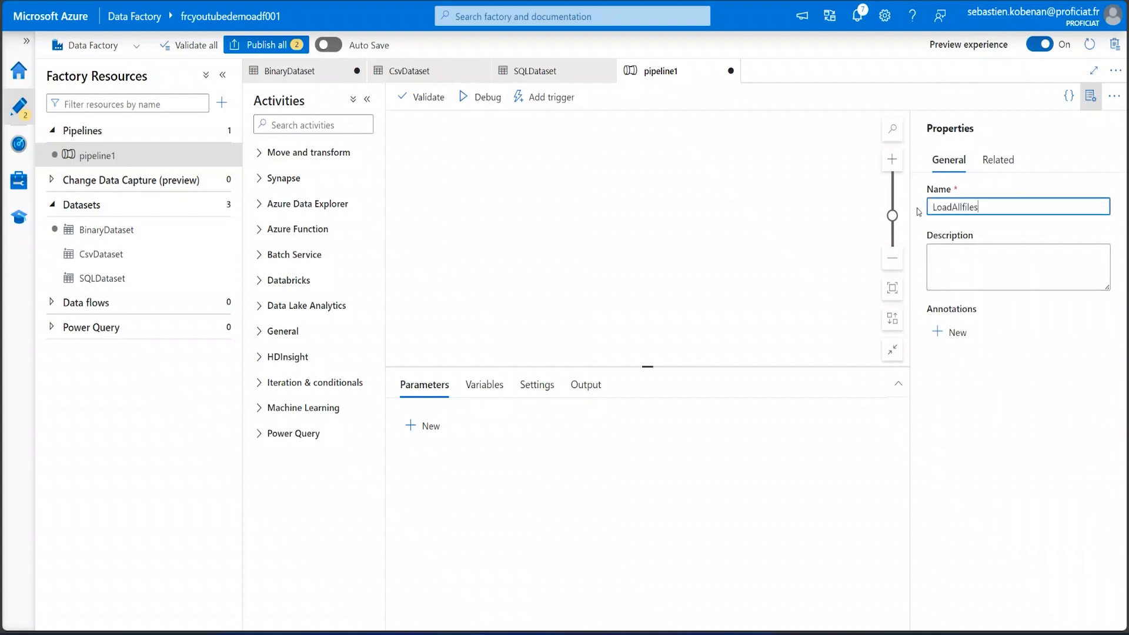
# Add a Get Metadata activity to the LoadAllfiles pipeline and name it GetAllFilles
pyautogui.click(339, 124)
pyautogui.write('get')
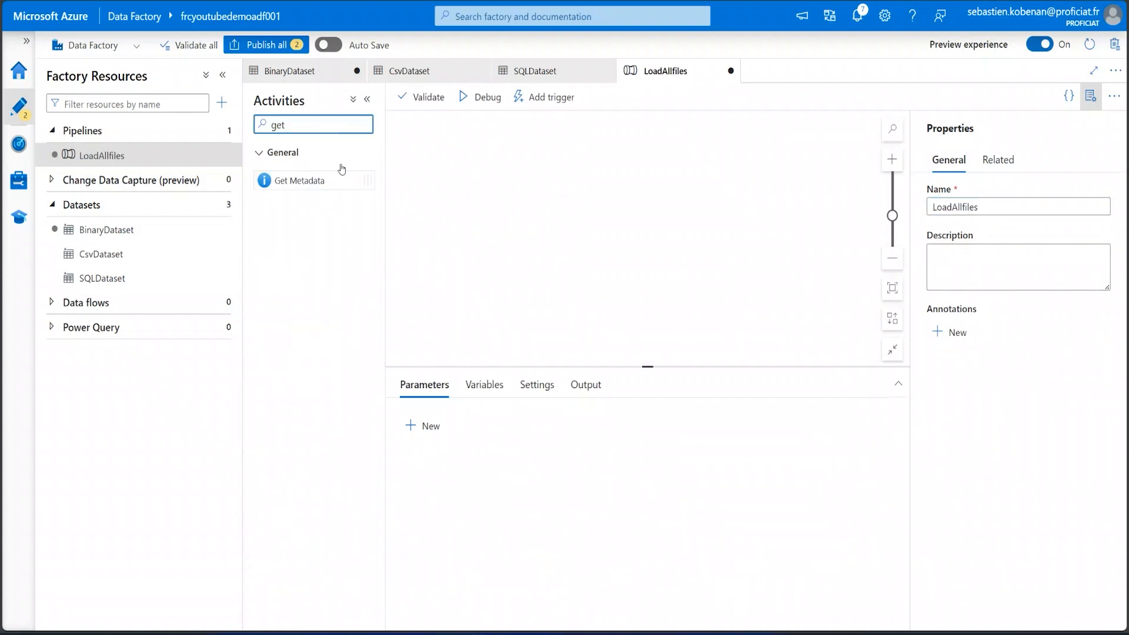
pyautogui.moveTo(335, 187); pyautogui.dragTo(413, 191)
pyautogui.moveTo(539, 198); pyautogui.dragTo(539, 198)
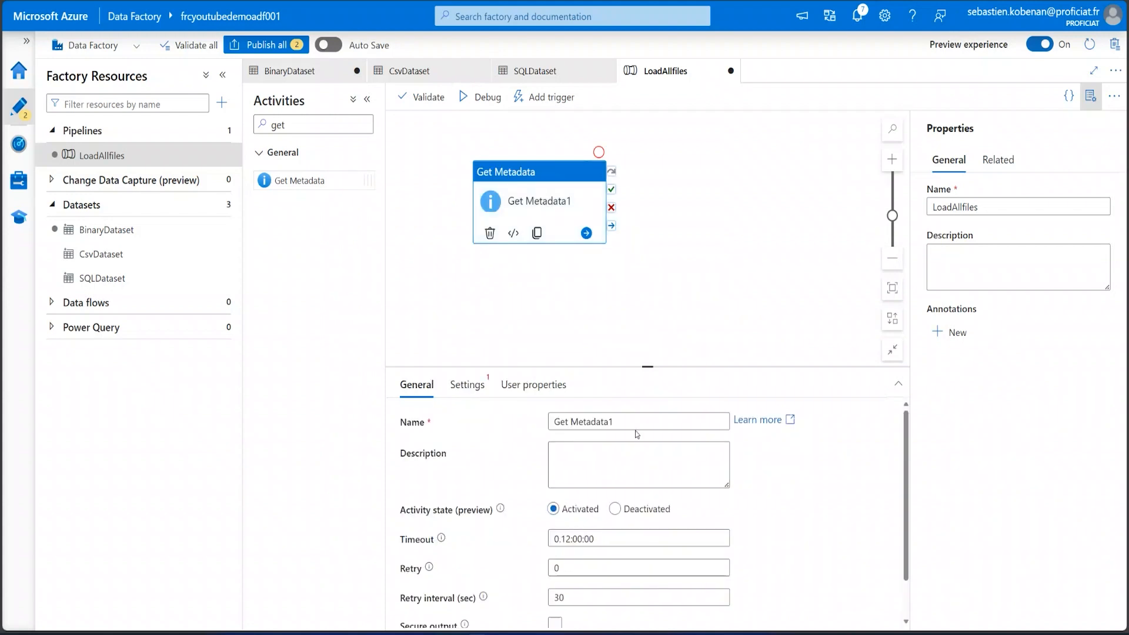
pyautogui.moveTo(634, 423); pyautogui.dragTo(534, 414)
pyautogui.write('GetAllFilles')
pyautogui.click(548, 203)
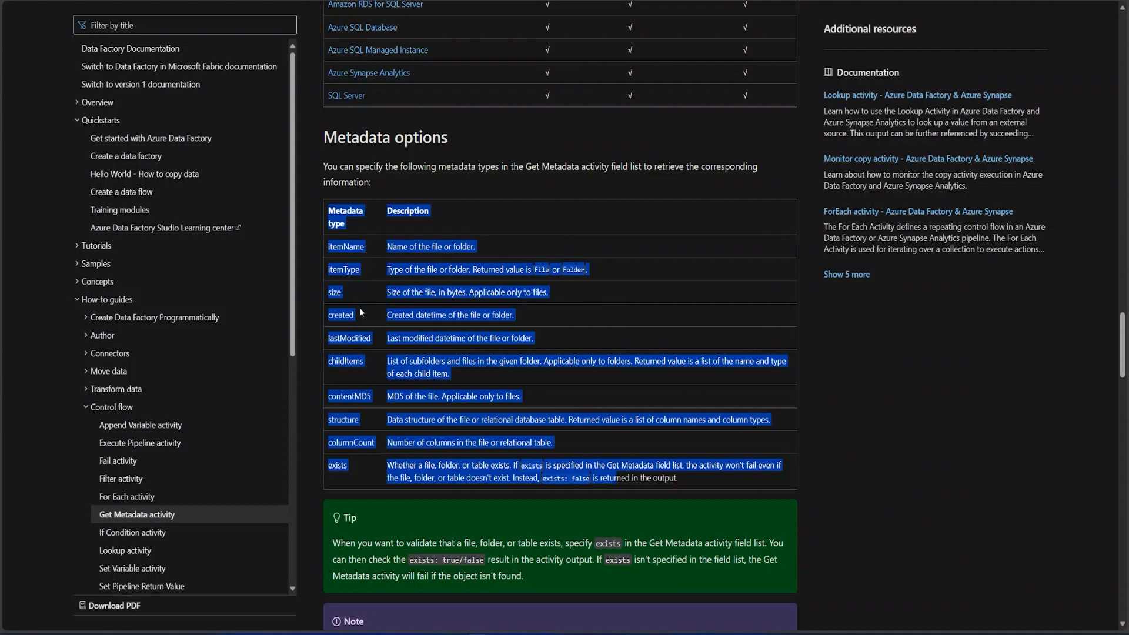
# Read the childItems entry among the metadata options in the Get Metadata activity documentation
pyautogui.click(384, 370)
pyautogui.moveTo(326, 363); pyautogui.dragTo(451, 372)
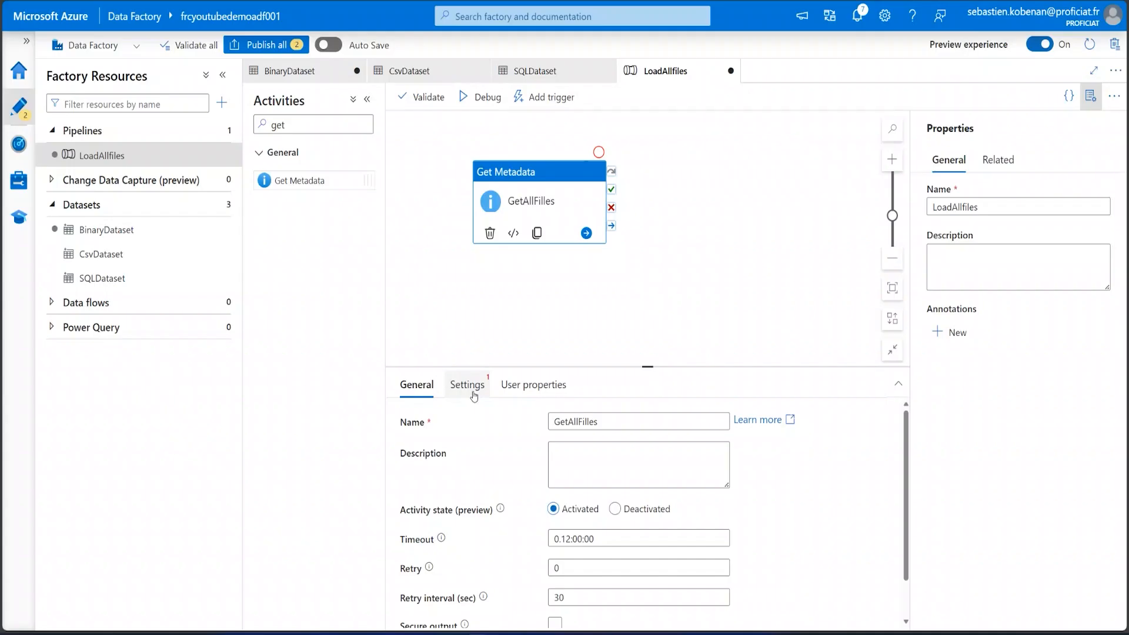
# Configure GetAllFilles to read BinaryDataset and add Child items to its field list
pyautogui.click(473, 387)
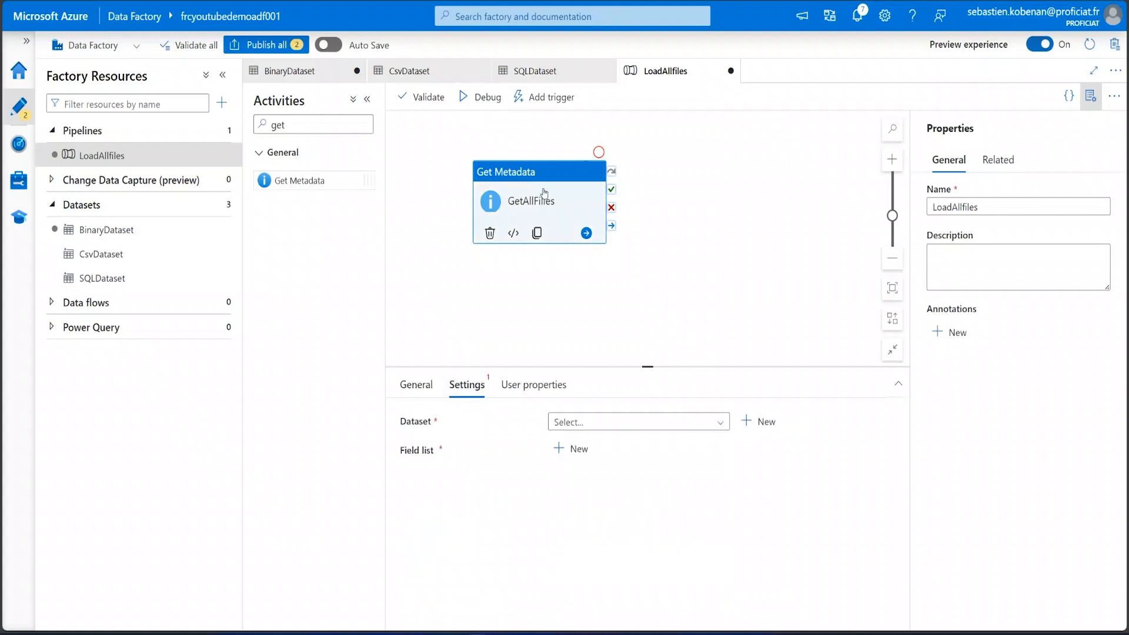
pyautogui.click(606, 425)
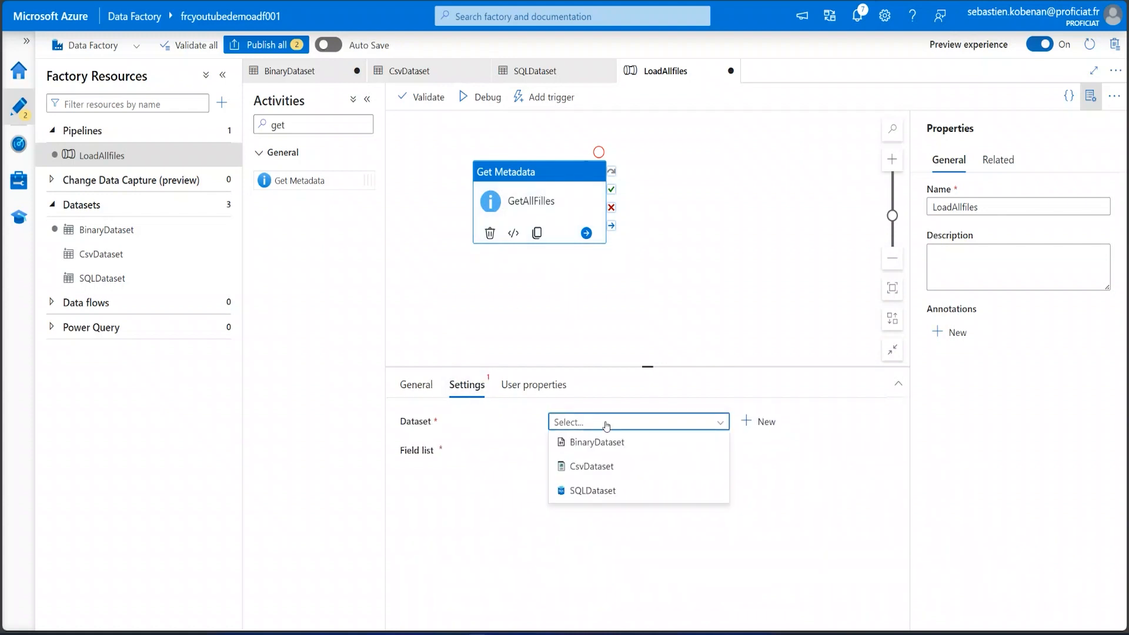
pyautogui.click(612, 445)
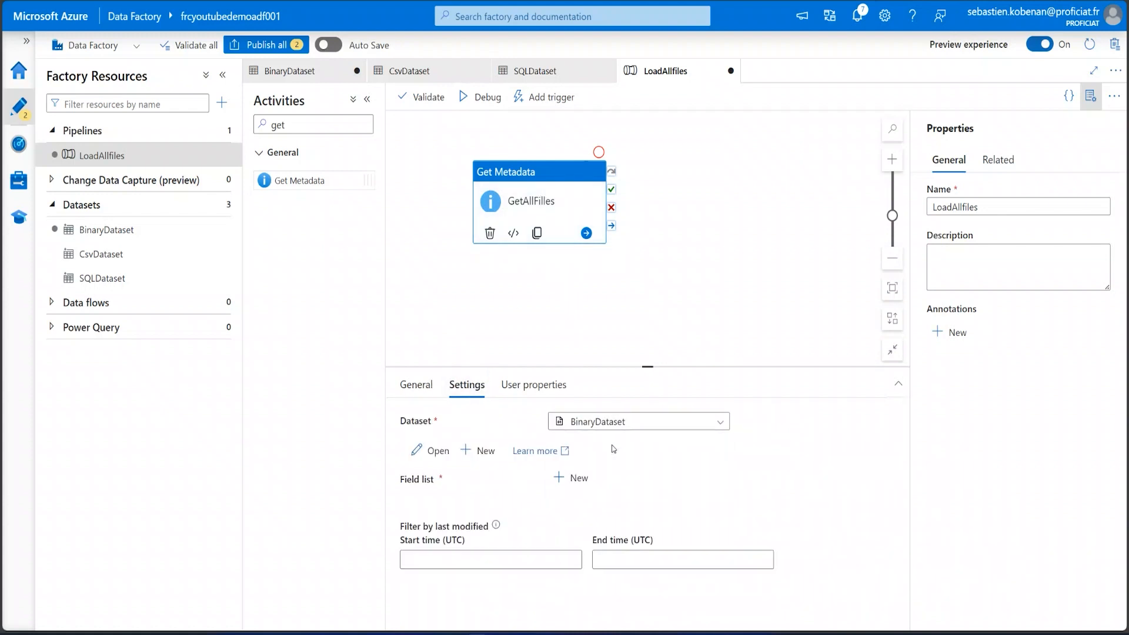
pyautogui.click(579, 478)
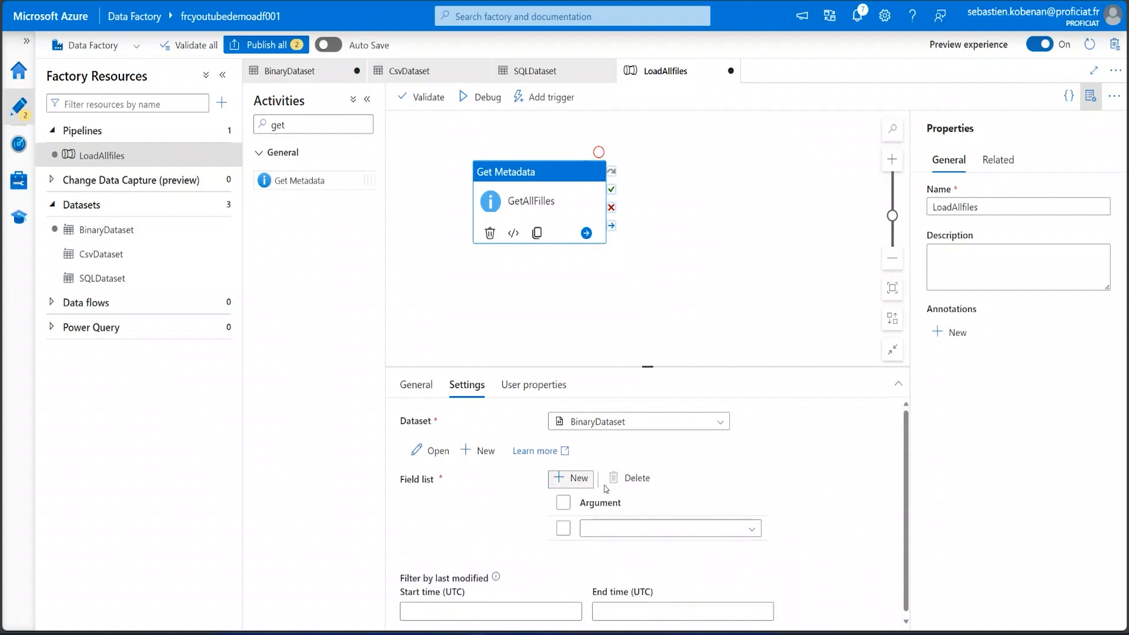
pyautogui.click(640, 533)
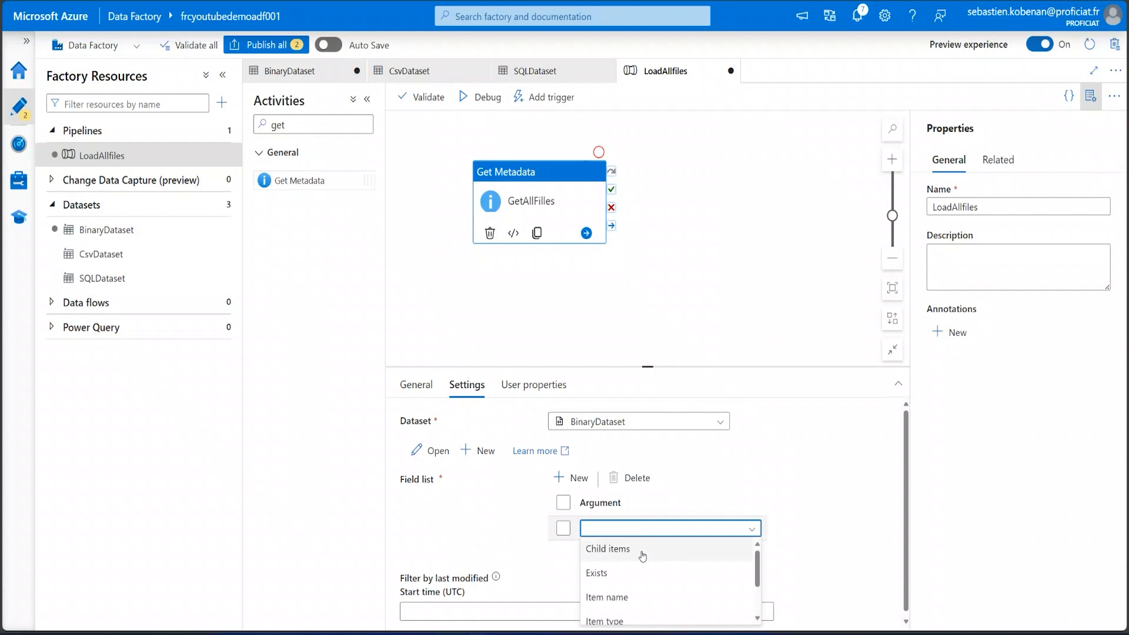
pyautogui.click(642, 555)
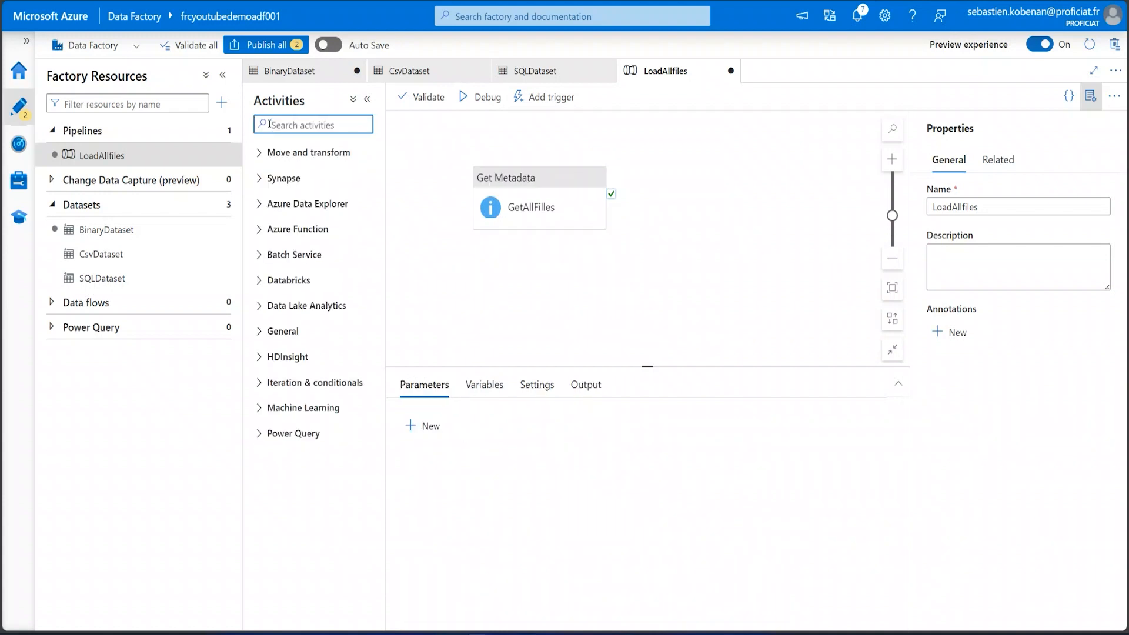
# Add a ForEach activity named ForEachFile and connect it to run on success of GetAllFilles
pyautogui.write('fore')
pyautogui.moveTo(326, 182); pyautogui.dragTo(767, 195)
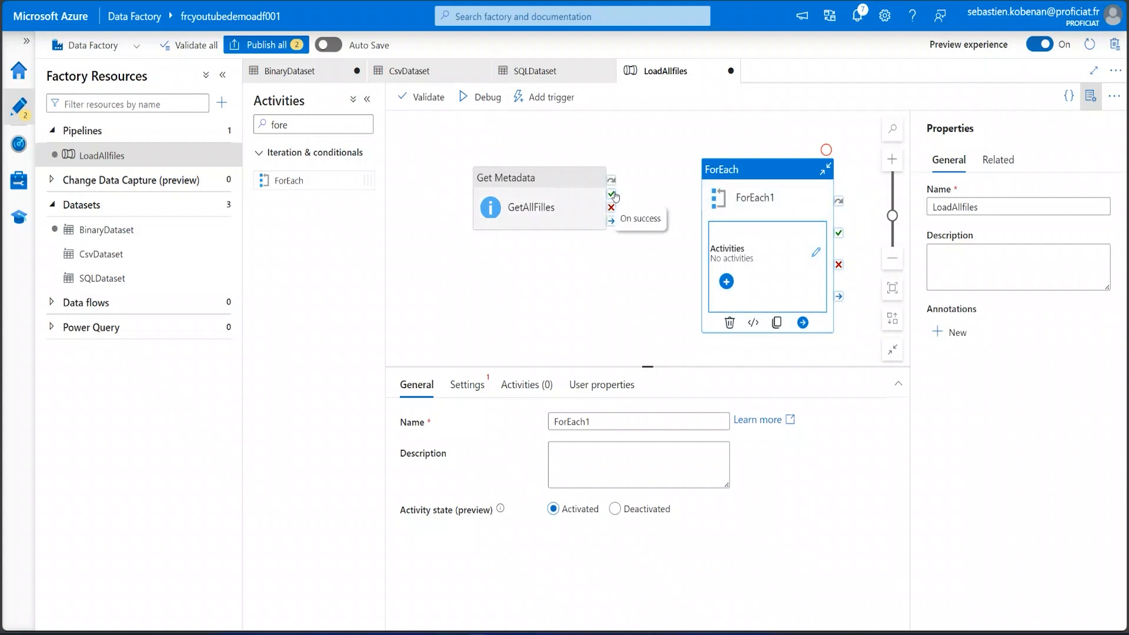
pyautogui.moveTo(614, 196); pyautogui.dragTo(742, 201)
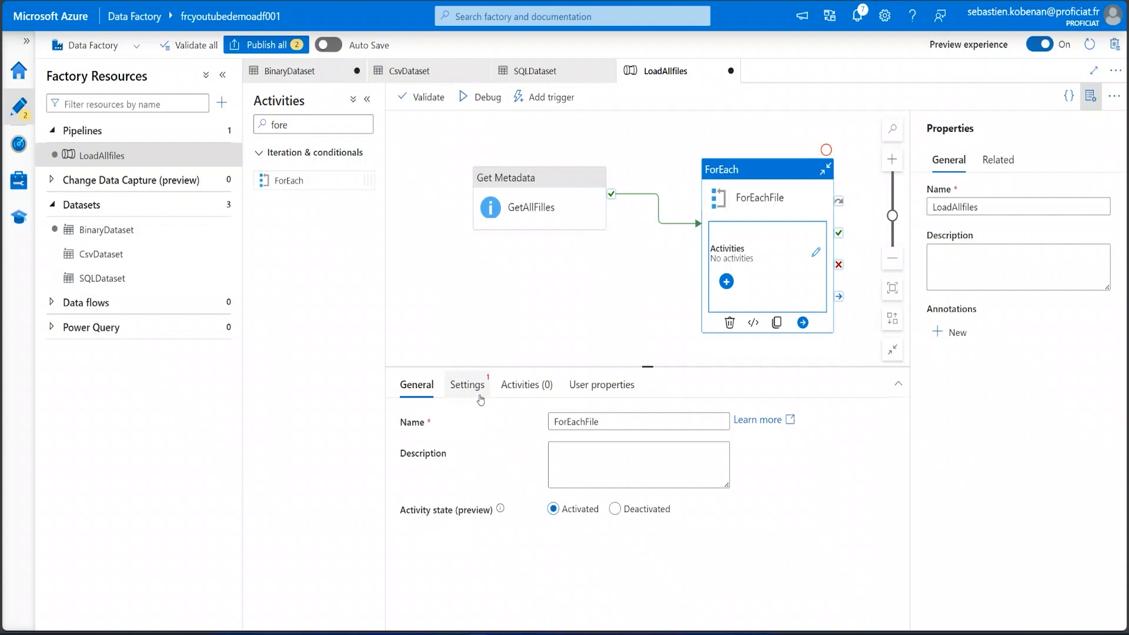
pyautogui.click(479, 398)
pyautogui.click(601, 484)
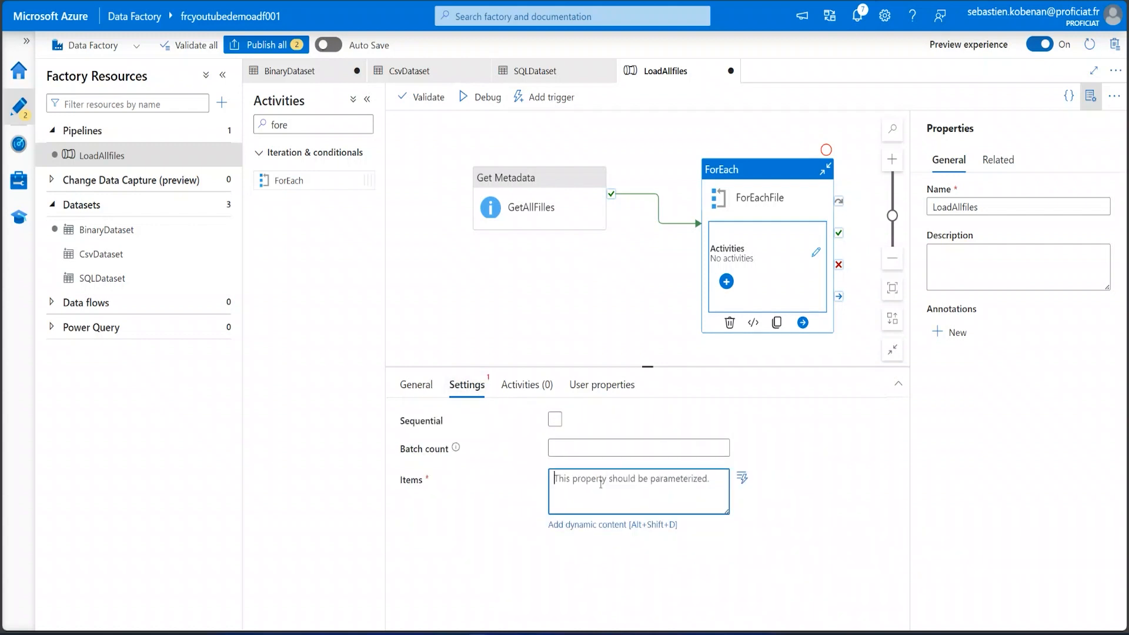
pyautogui.click(632, 524)
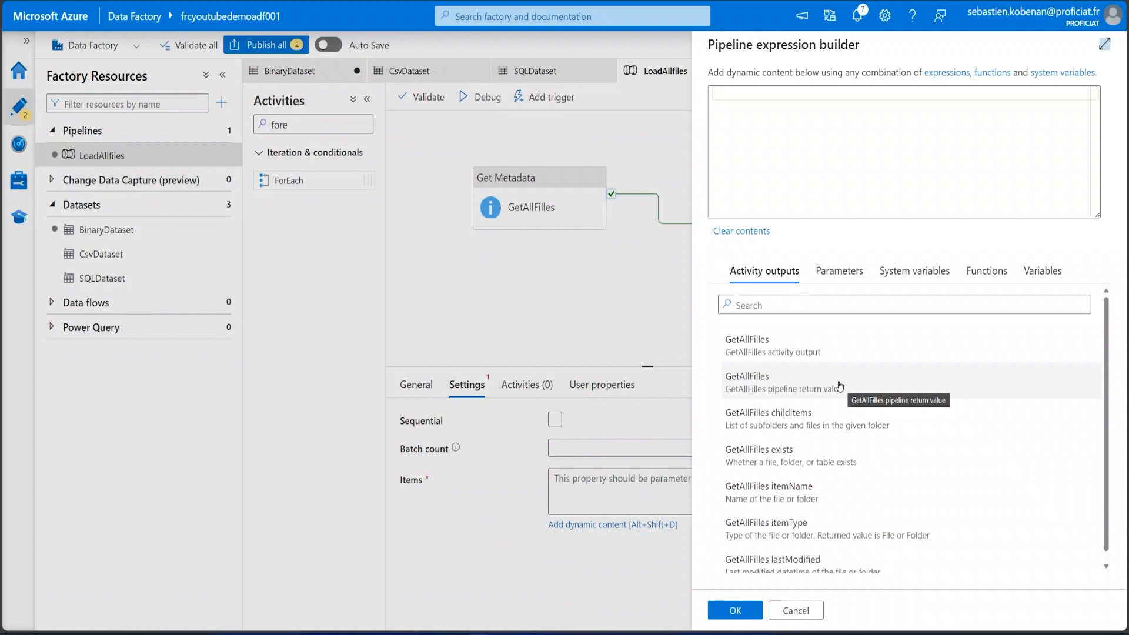
pyautogui.click(816, 426)
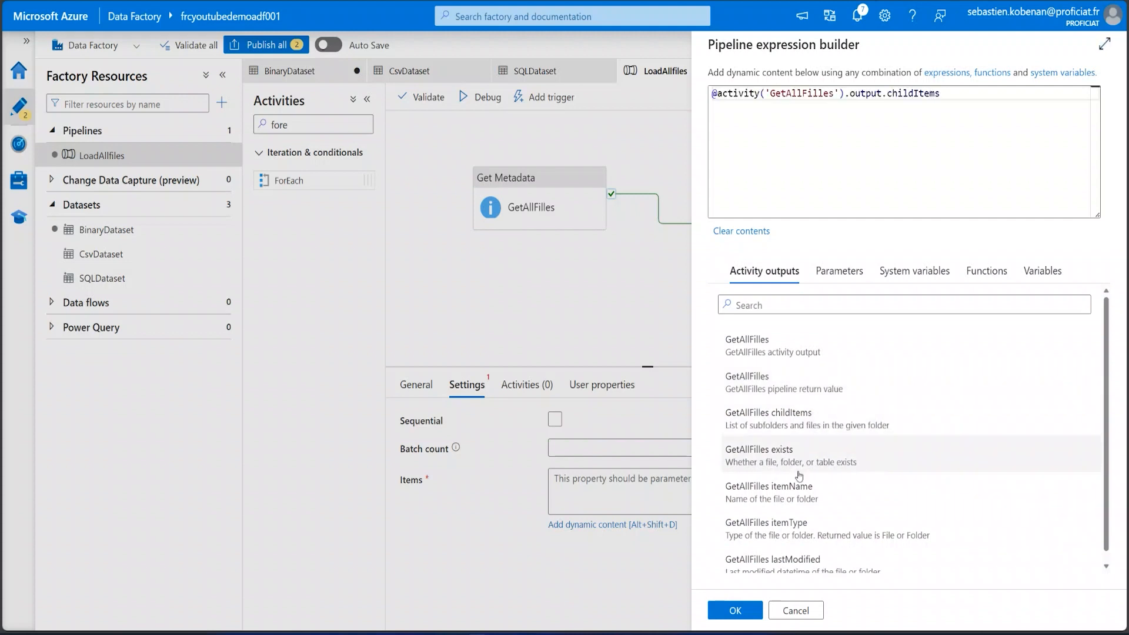
pyautogui.click(746, 611)
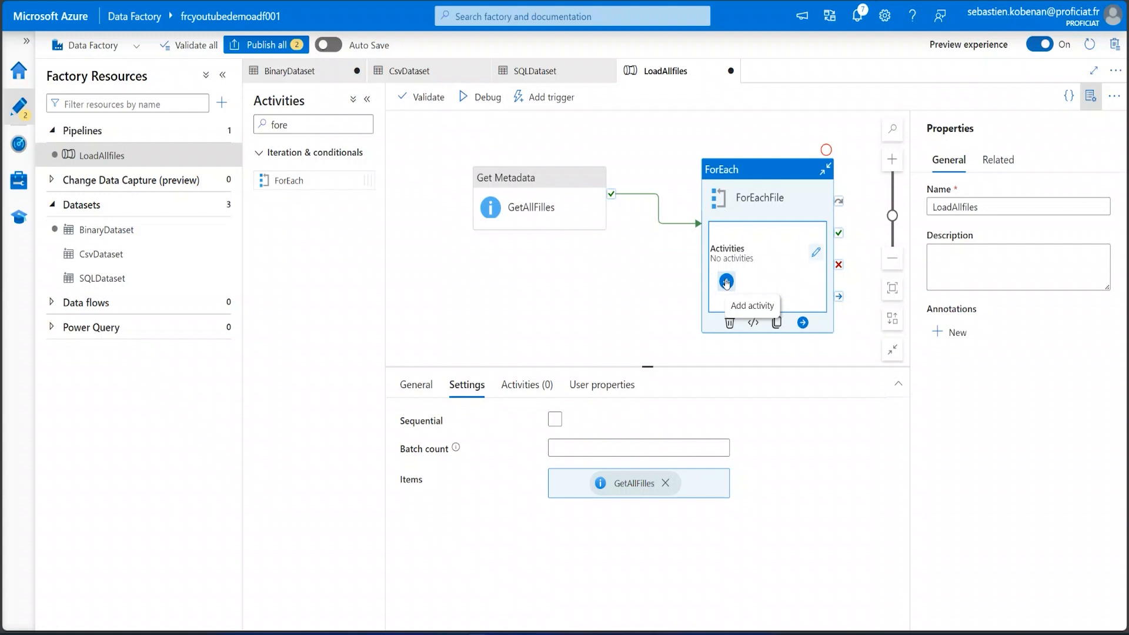
# Add a Copy data activity inside the ForEachFile loop and name it CopyEachFile
pyautogui.click(816, 254)
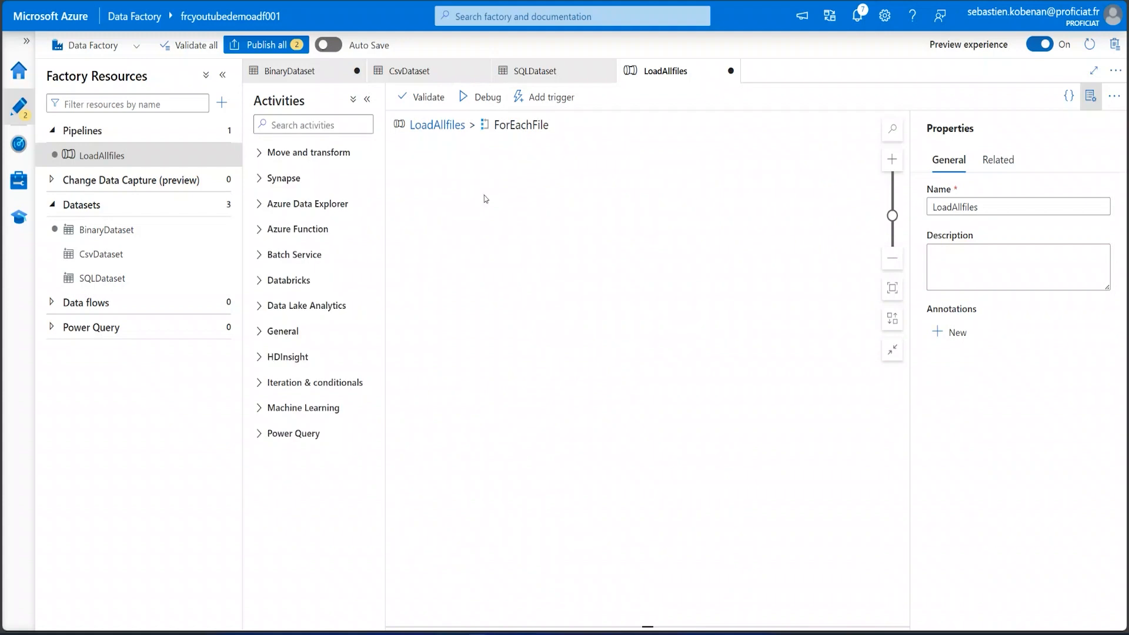
pyautogui.click(307, 125)
pyautogui.write('cop')
pyautogui.moveTo(315, 177); pyautogui.dragTo(553, 221)
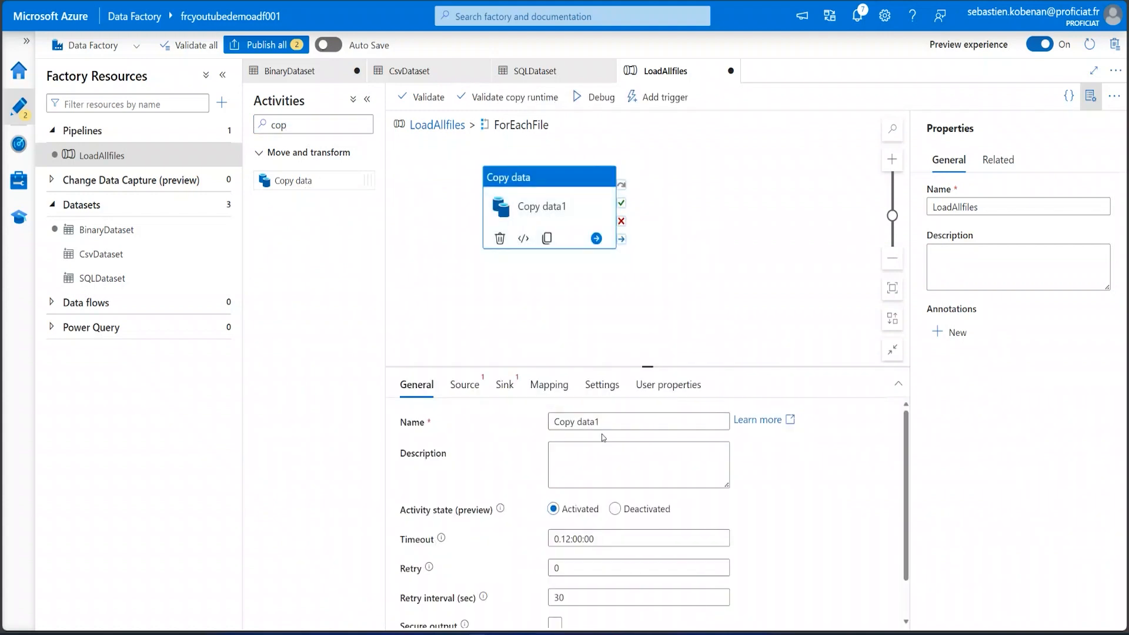
pyautogui.moveTo(601, 422); pyautogui.dragTo(552, 420)
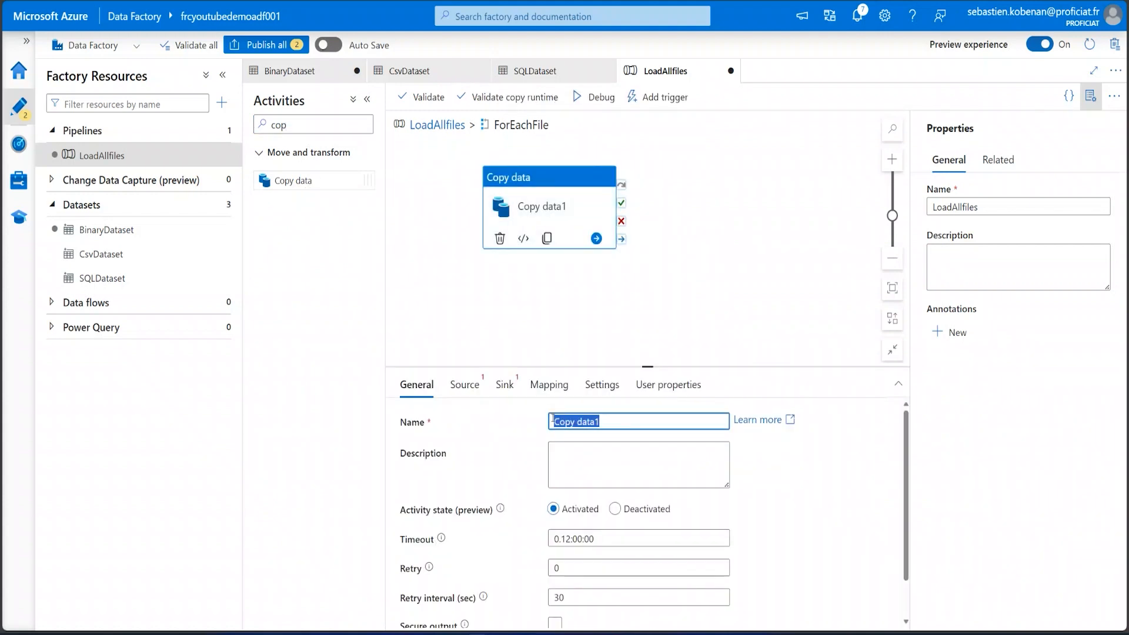
pyautogui.write('CopyEachFile')
pyautogui.click(557, 210)
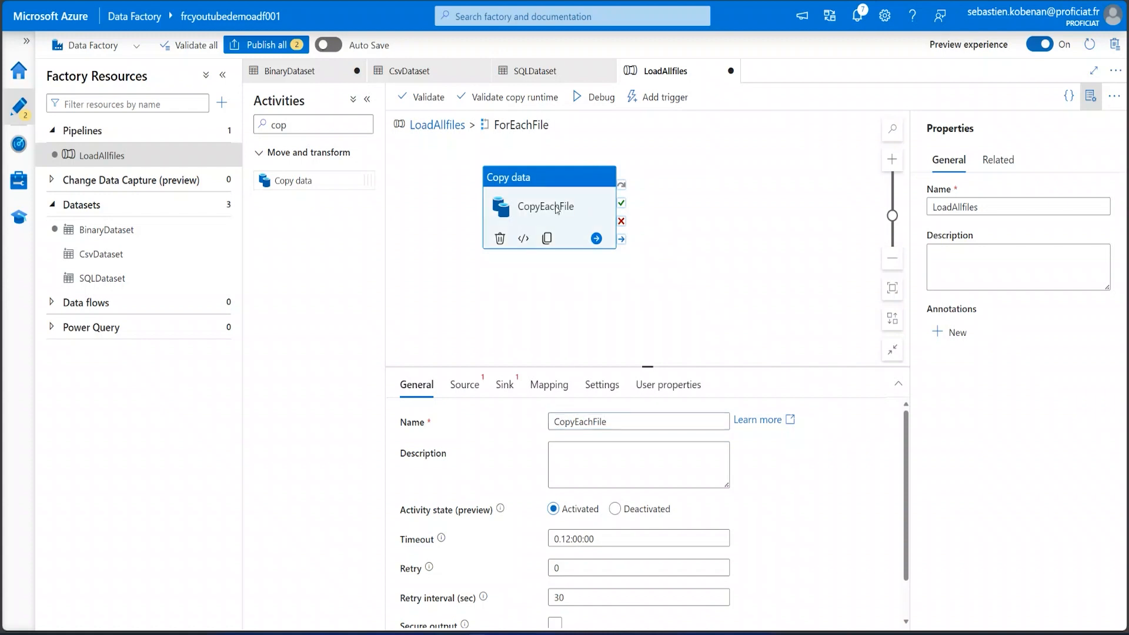
pyautogui.click(464, 385)
pyautogui.click(601, 427)
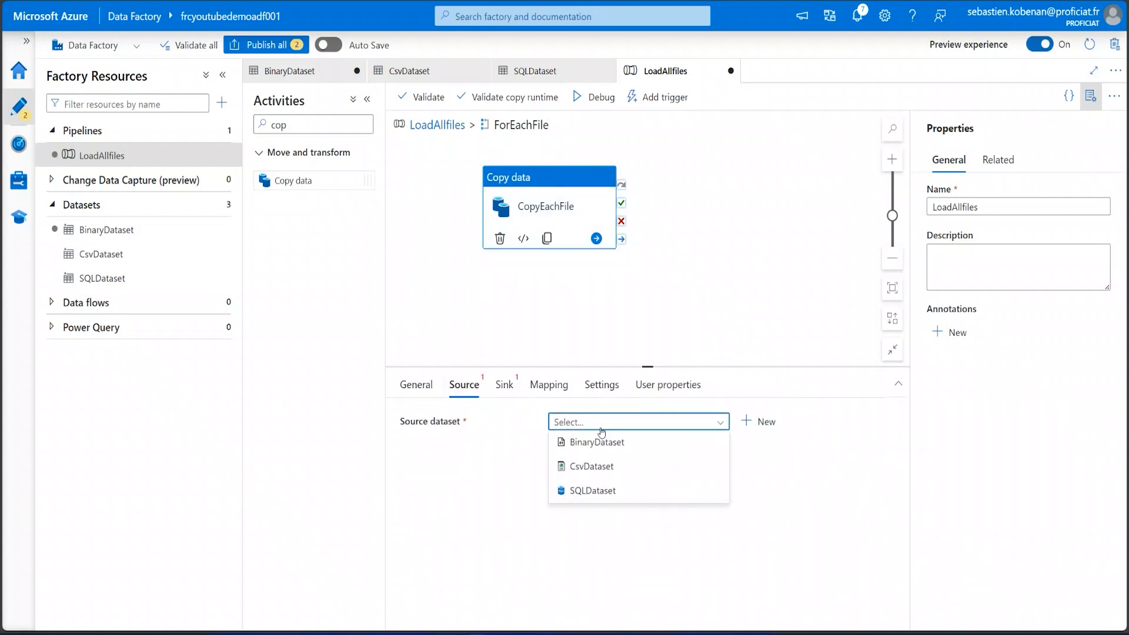
pyautogui.click(594, 466)
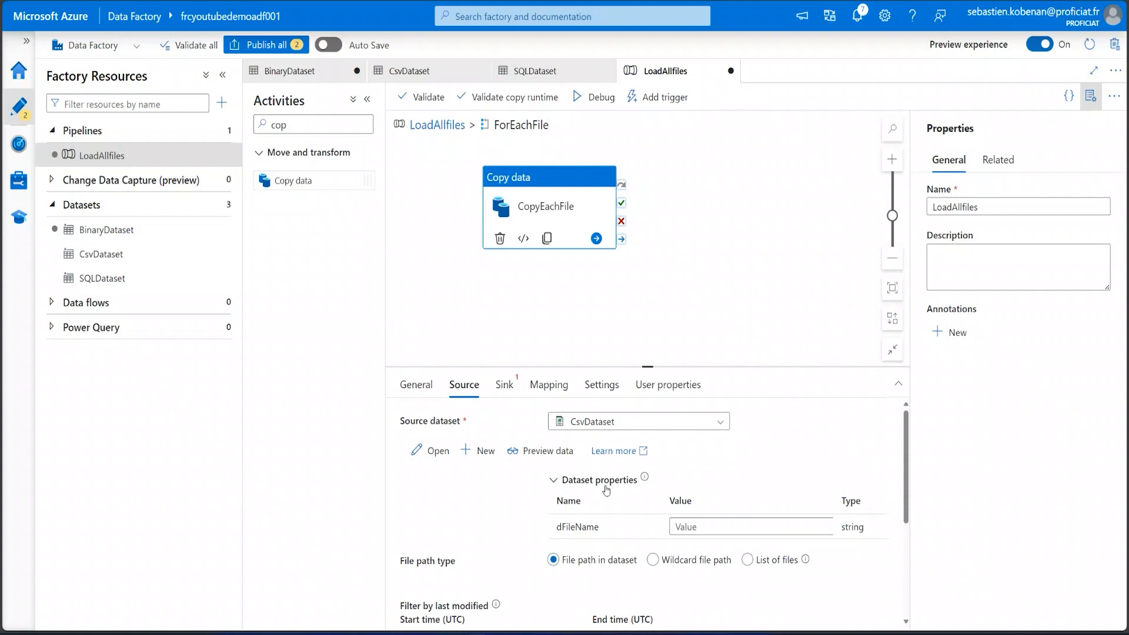
pyautogui.click(710, 527)
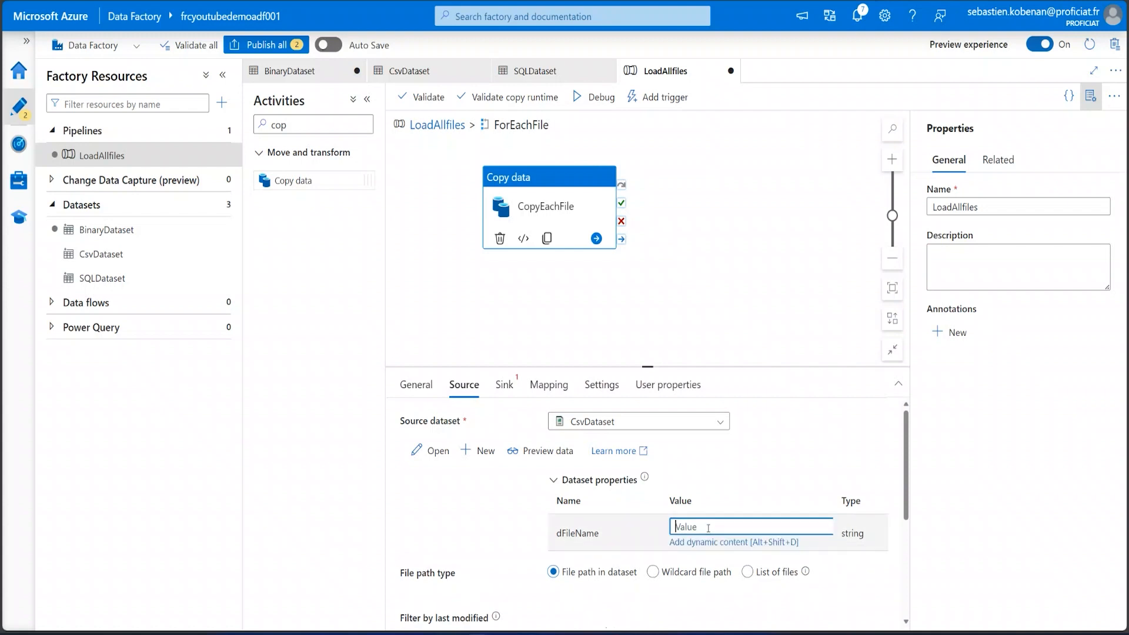
pyautogui.click(723, 542)
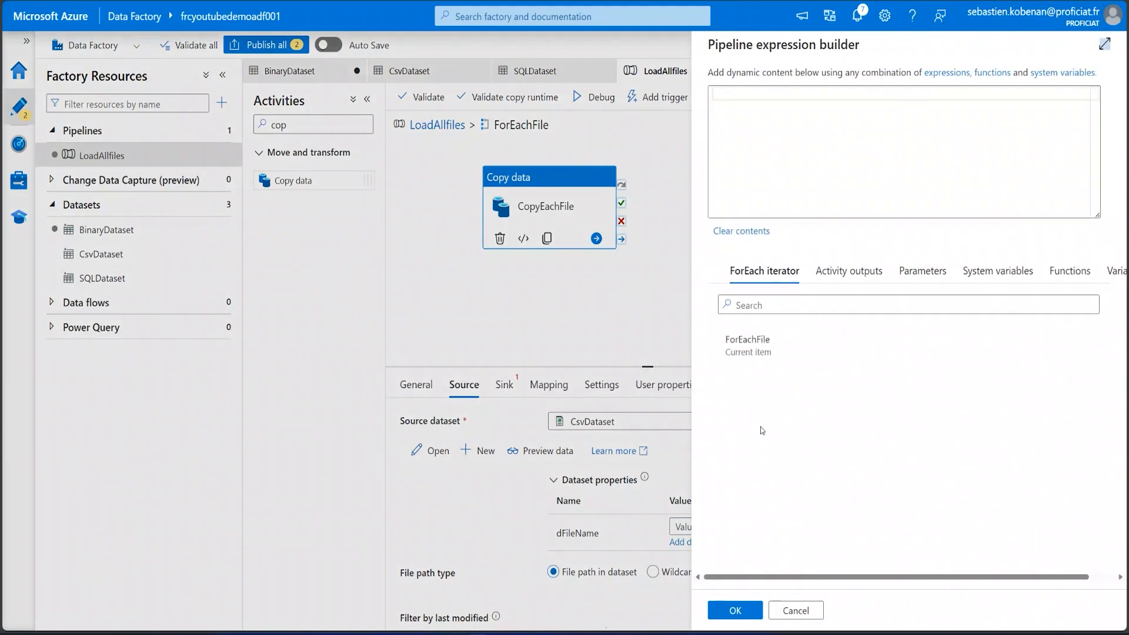
pyautogui.click(785, 356)
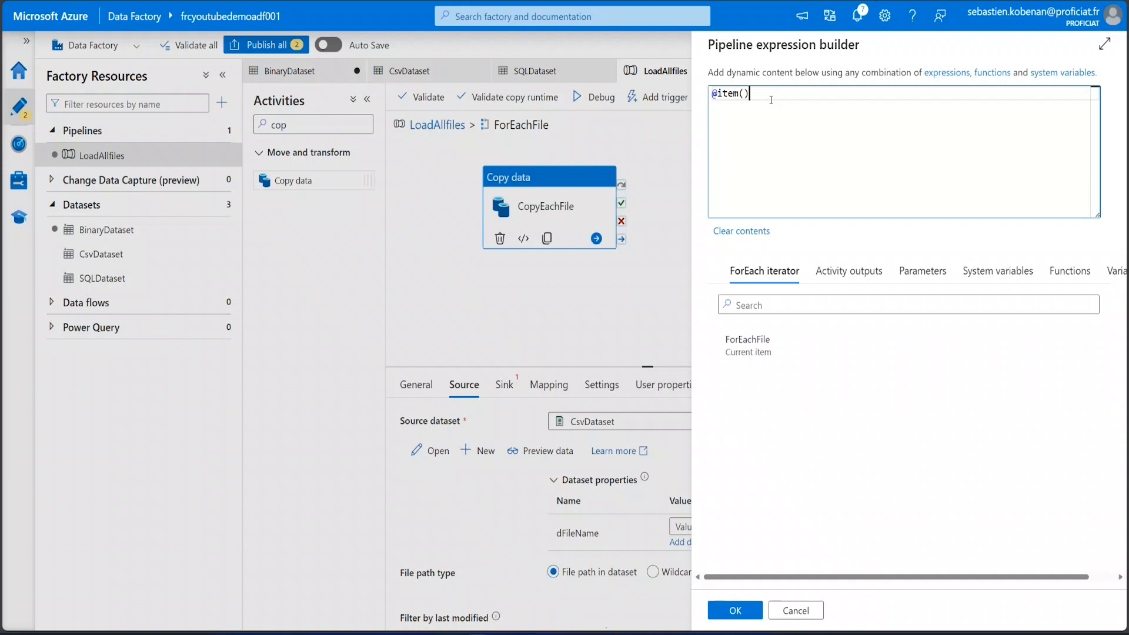
pyautogui.write('.name')
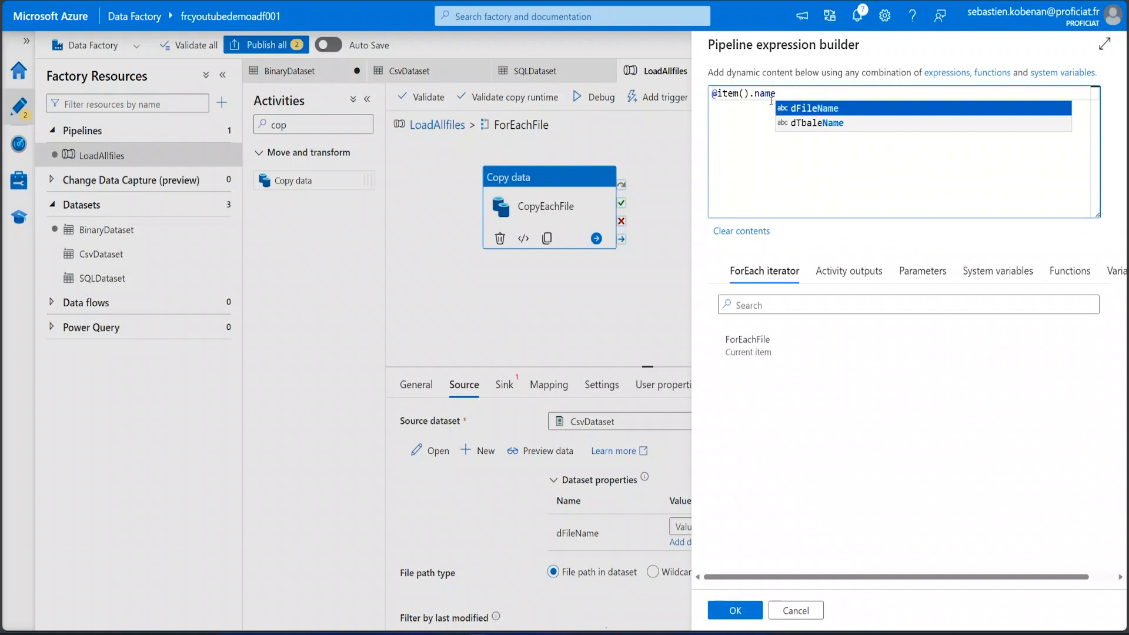
pyautogui.click(840, 446)
pyautogui.click(735, 611)
# Set the sink dataset of CopyEachFile to SQLDataset
pyautogui.click(503, 386)
pyautogui.click(470, 387)
pyautogui.click(504, 386)
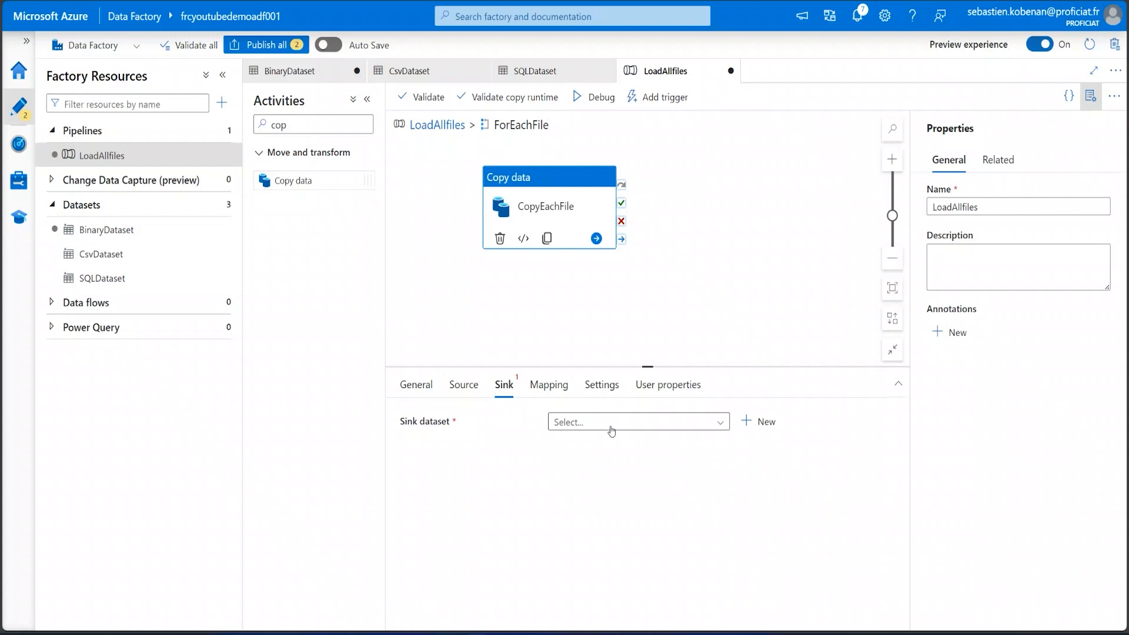
pyautogui.click(610, 431)
pyautogui.click(600, 484)
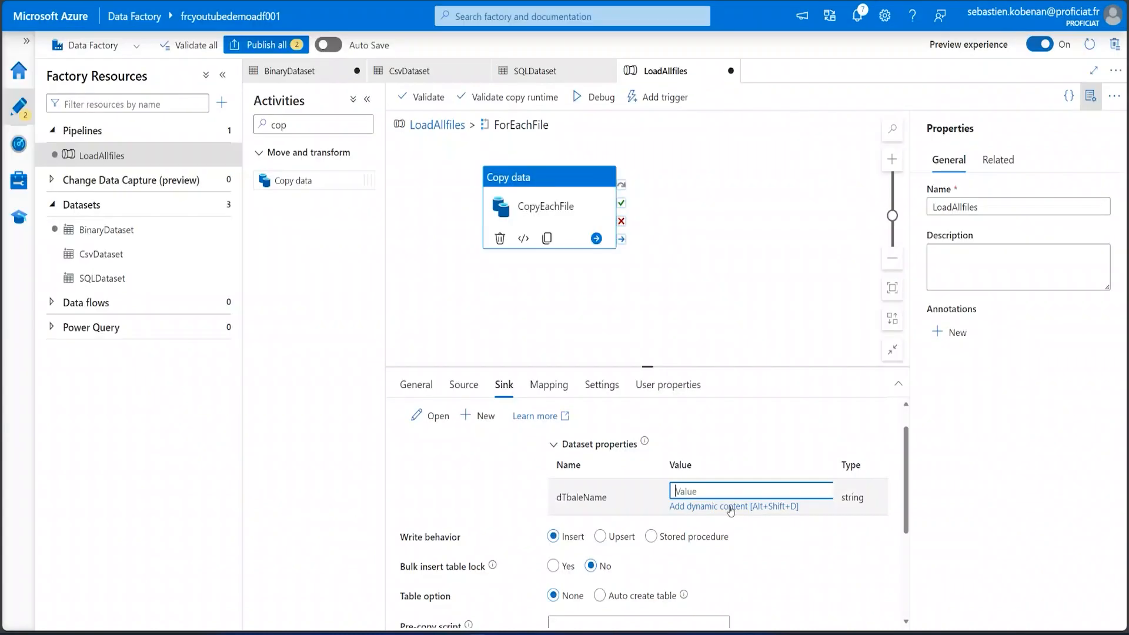
# Open the dynamic expression for the sink's dTbaleName property and search the functions for "repl"
pyautogui.click(706, 507)
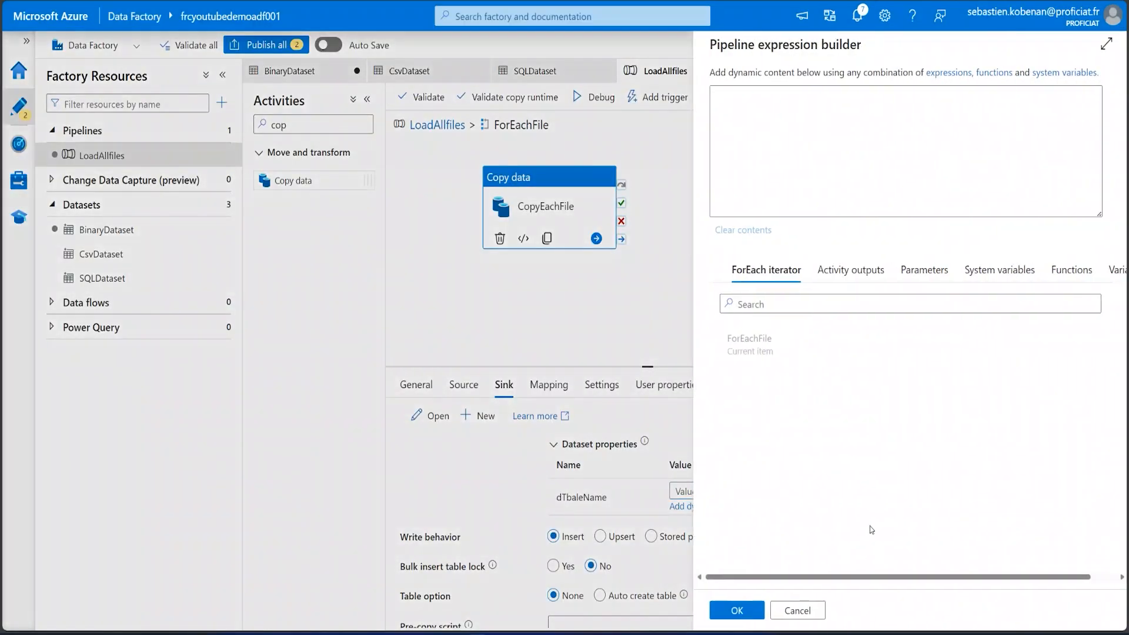
pyautogui.click(1068, 272)
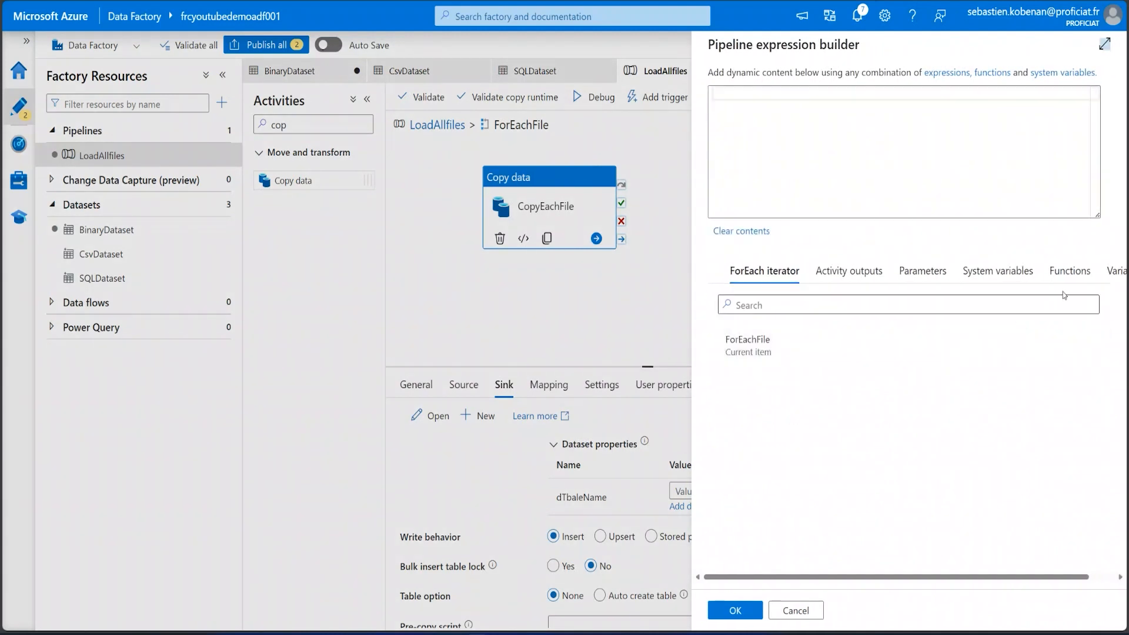
pyautogui.click(1068, 272)
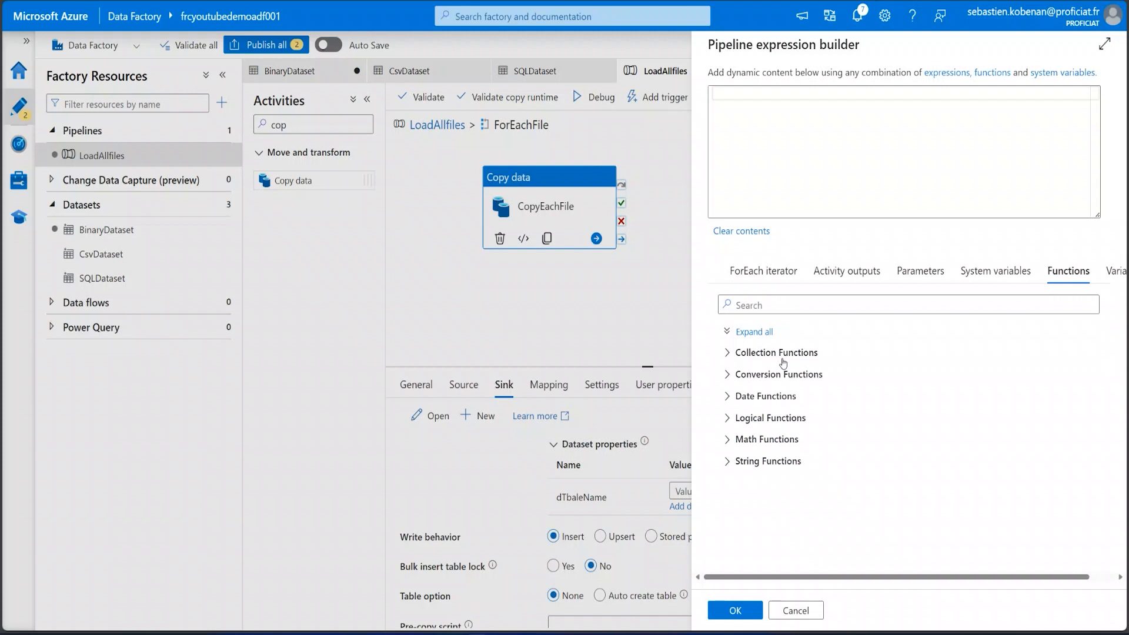
pyautogui.write('repl')
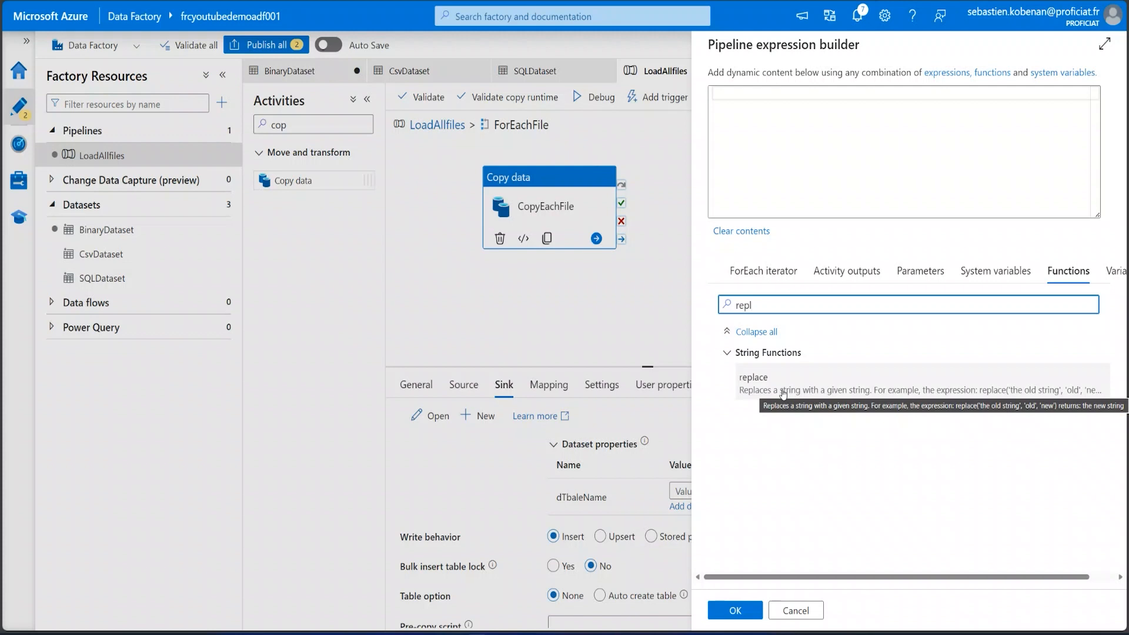
pyautogui.click(766, 151)
pyautogui.hotkey('ctrl', 'v')
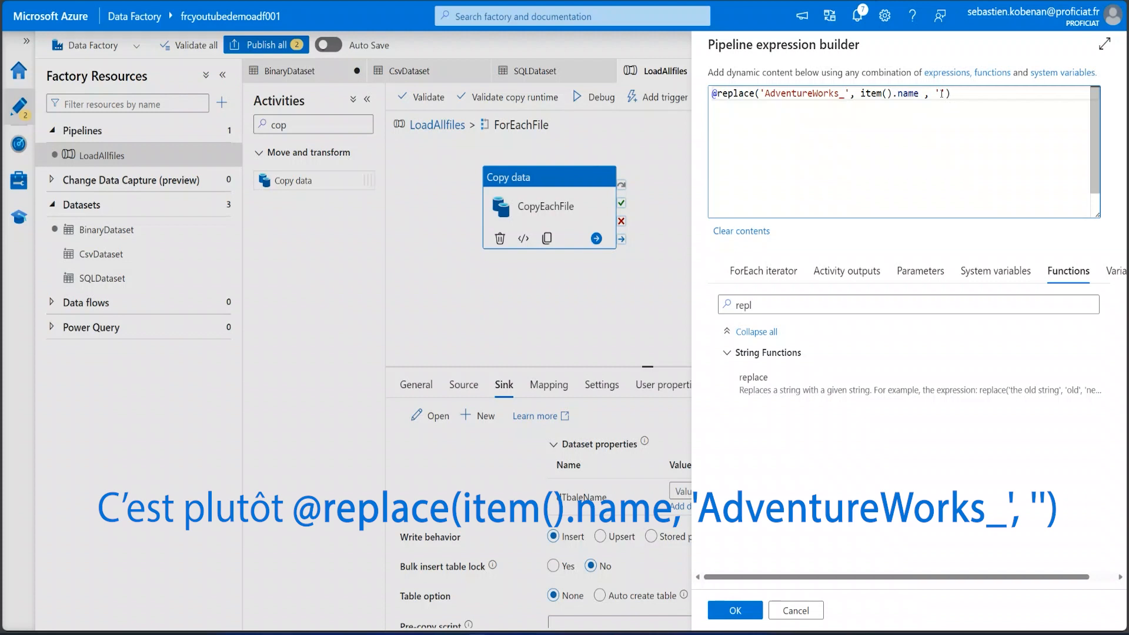
pyautogui.press('Return')
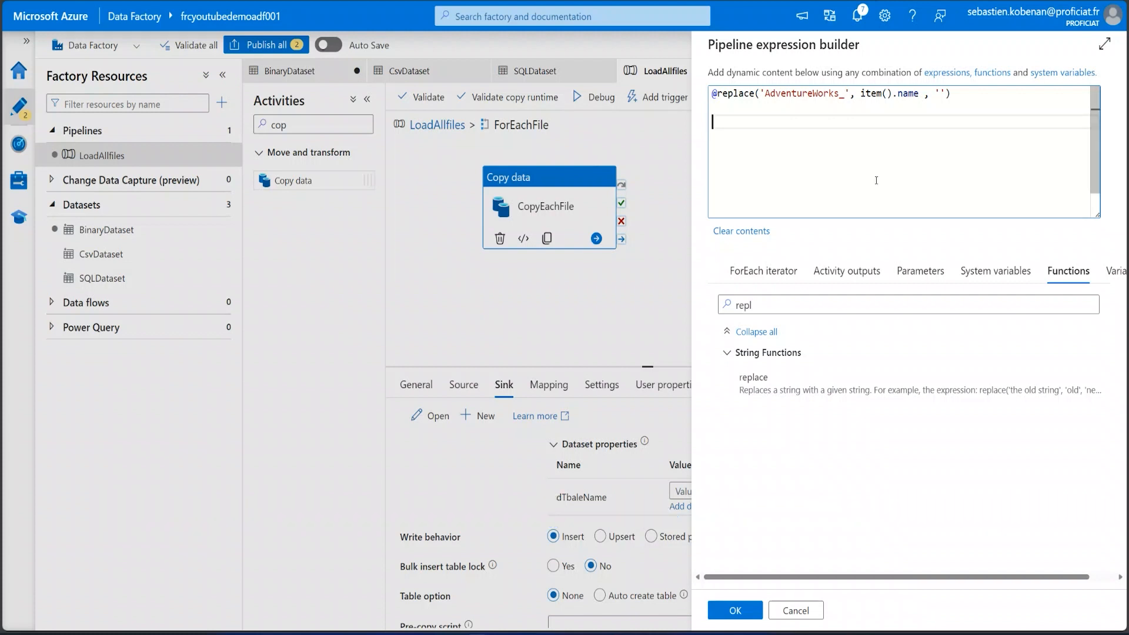
pyautogui.hotkey('ctrl', 'a')
pyautogui.click(789, 169)
pyautogui.moveTo(959, 92); pyautogui.dragTo(718, 93)
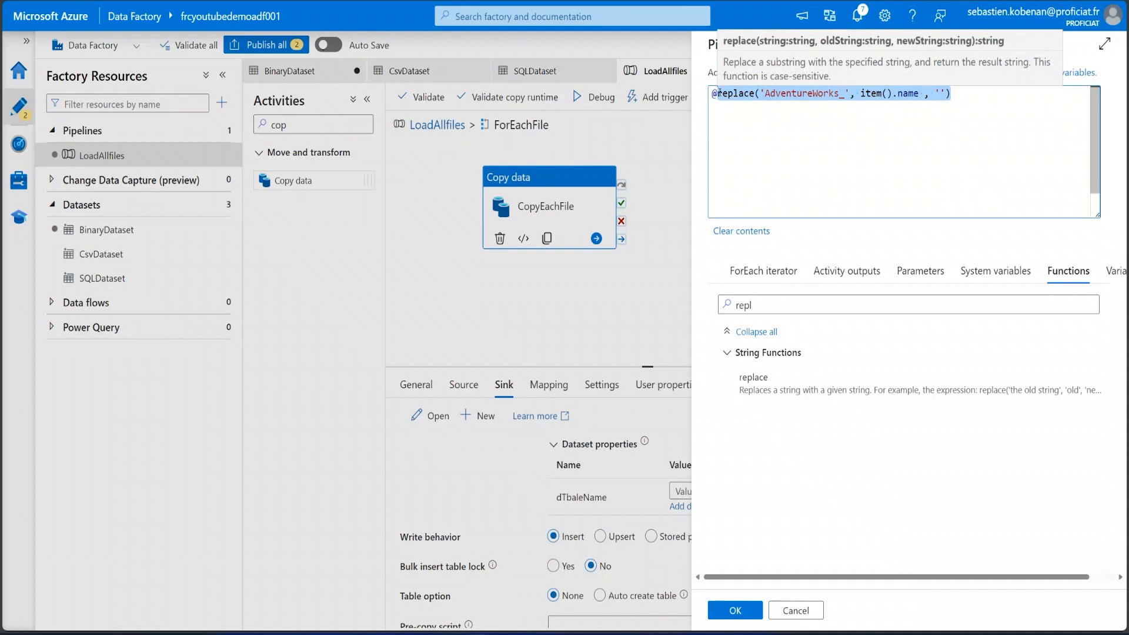
pyautogui.hotkey('ctrl', 'v')
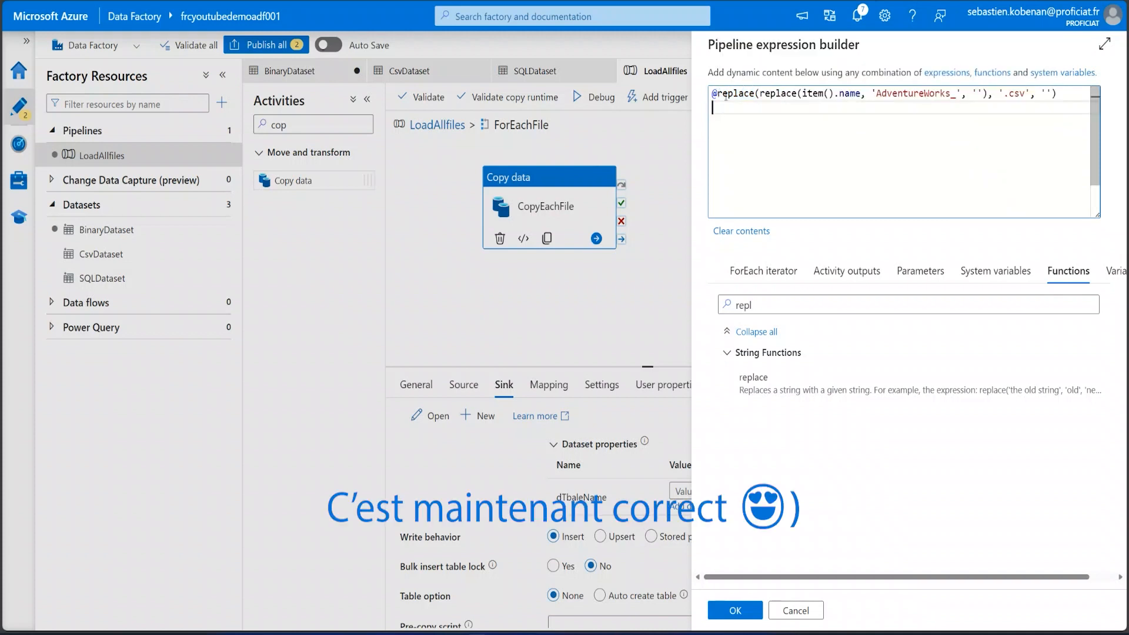
pyautogui.moveTo(1004, 93); pyautogui.dragTo(1025, 93)
pyautogui.click(1047, 92)
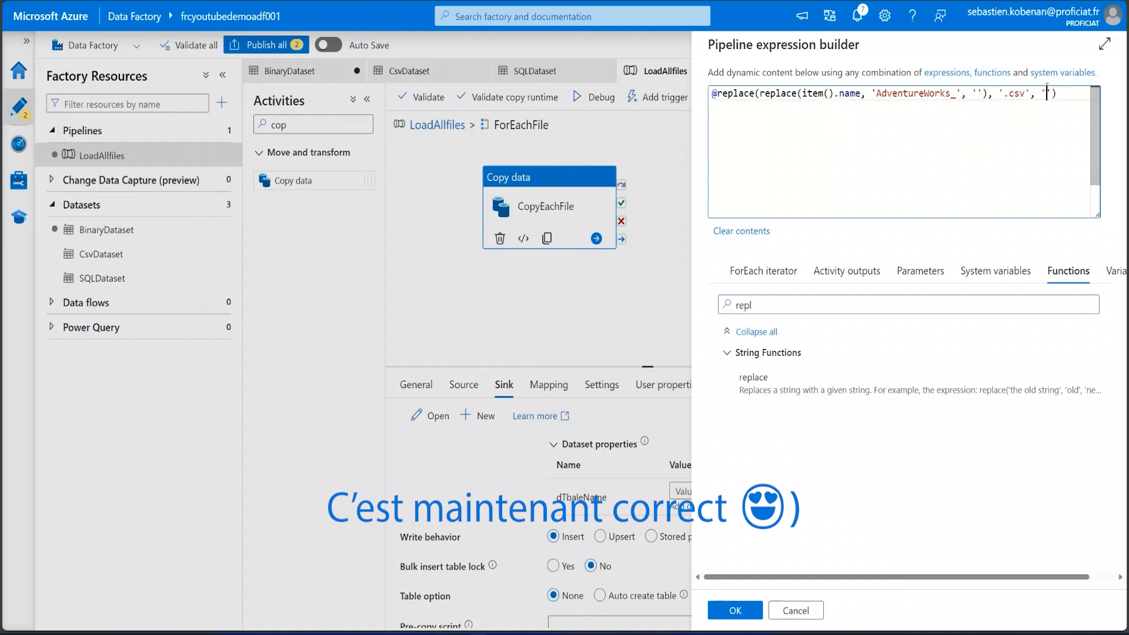
pyautogui.moveTo(797, 93); pyautogui.dragTo(717, 93)
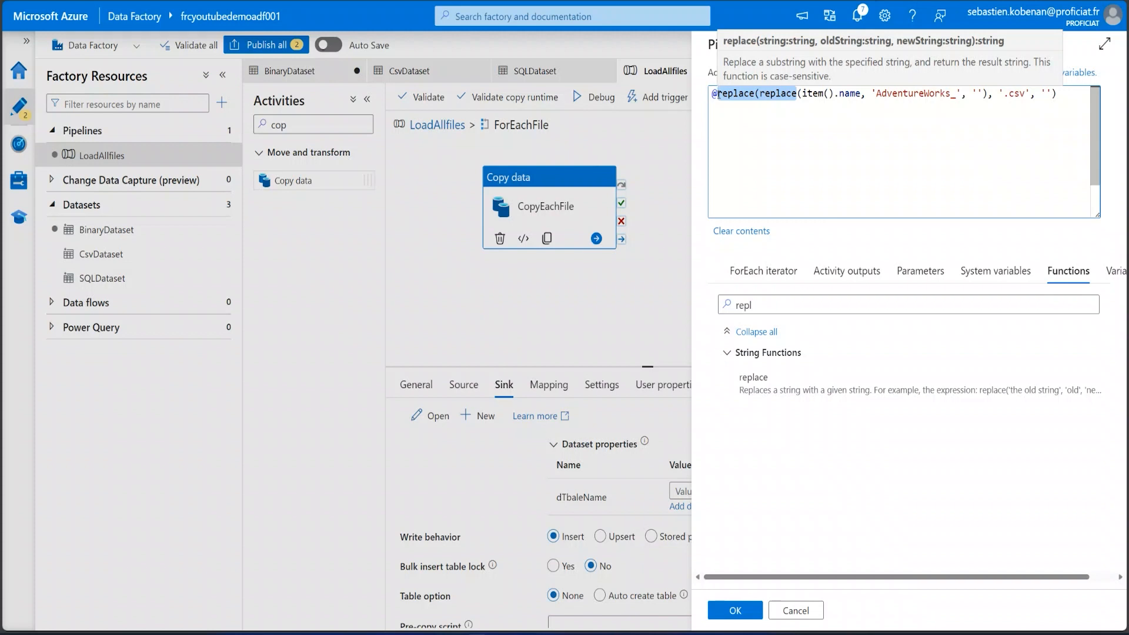
pyautogui.click(735, 611)
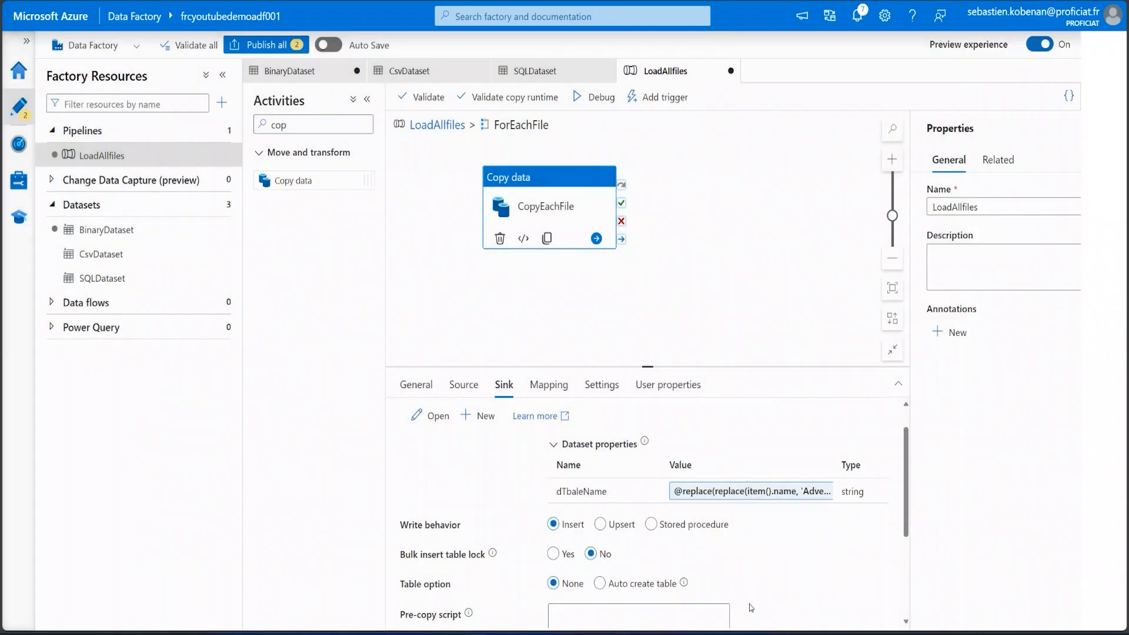
# Set the sink's table option to Auto create table and publish all pending changes
pyautogui.scroll(-1, 746, 574)
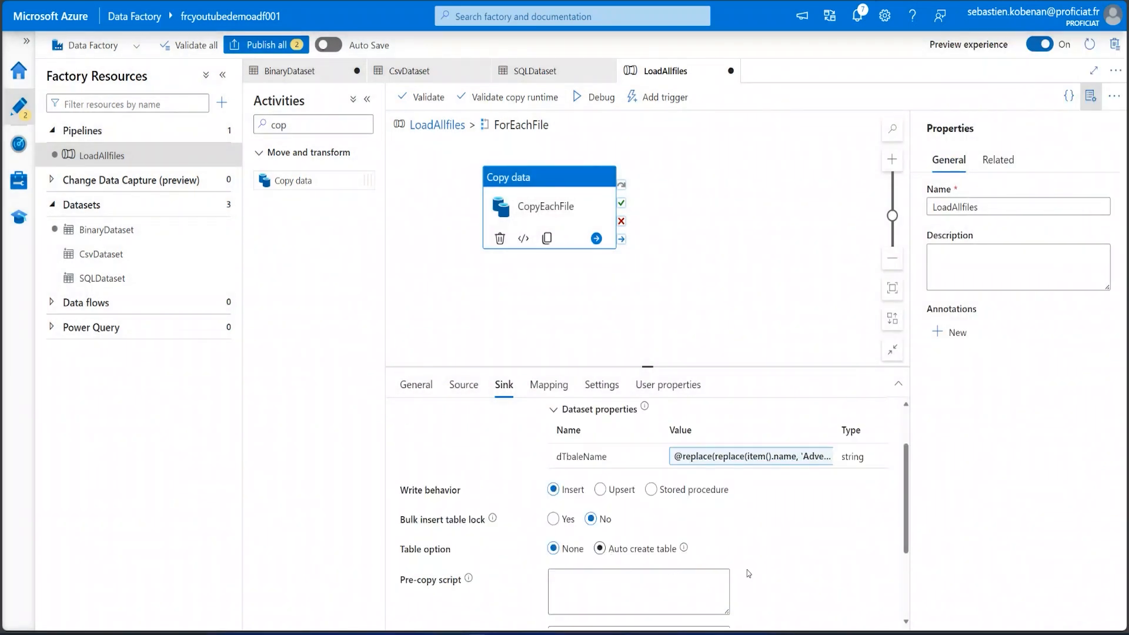
pyautogui.click(609, 550)
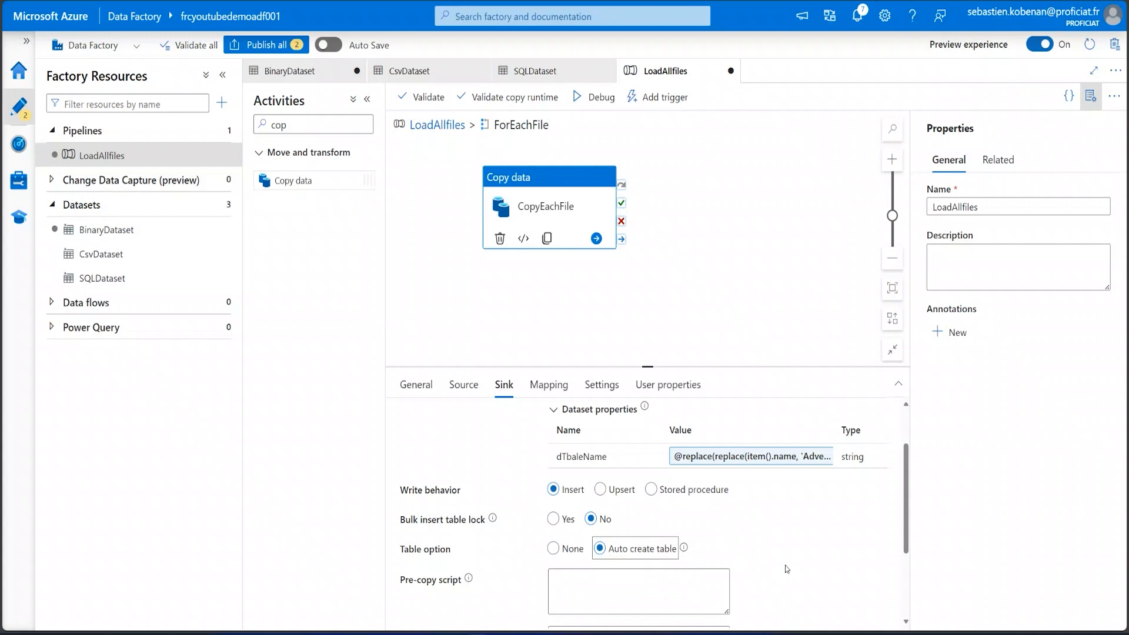
pyautogui.click(265, 44)
pyautogui.click(734, 610)
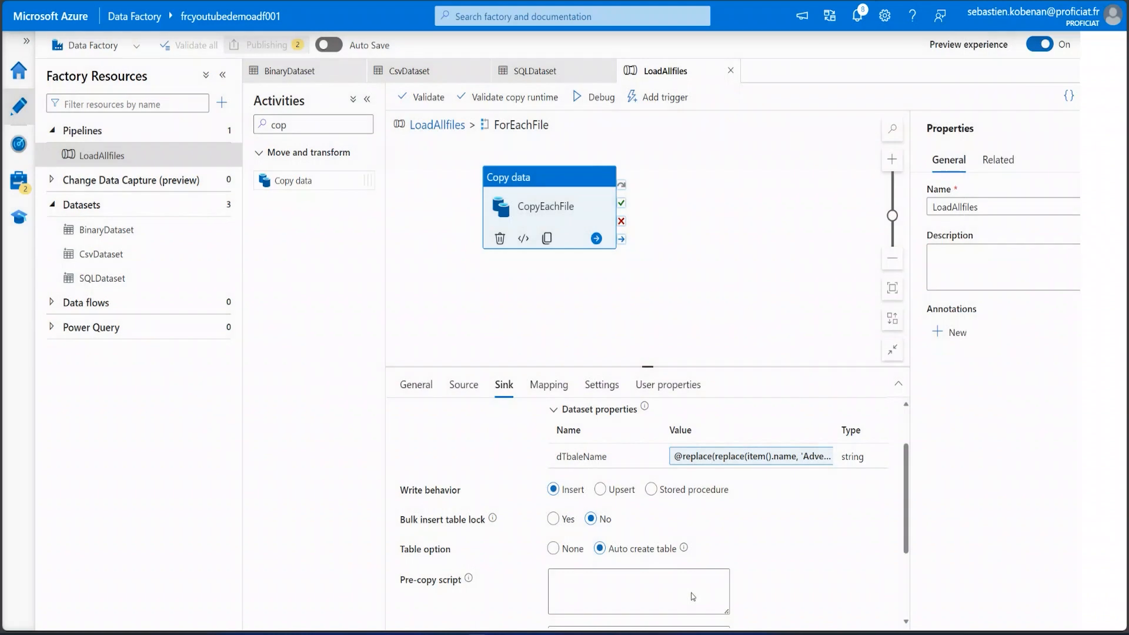
# Run the LoadAllfiles pipeline in debug mode and review the status of its activity runs
pyautogui.click(479, 101)
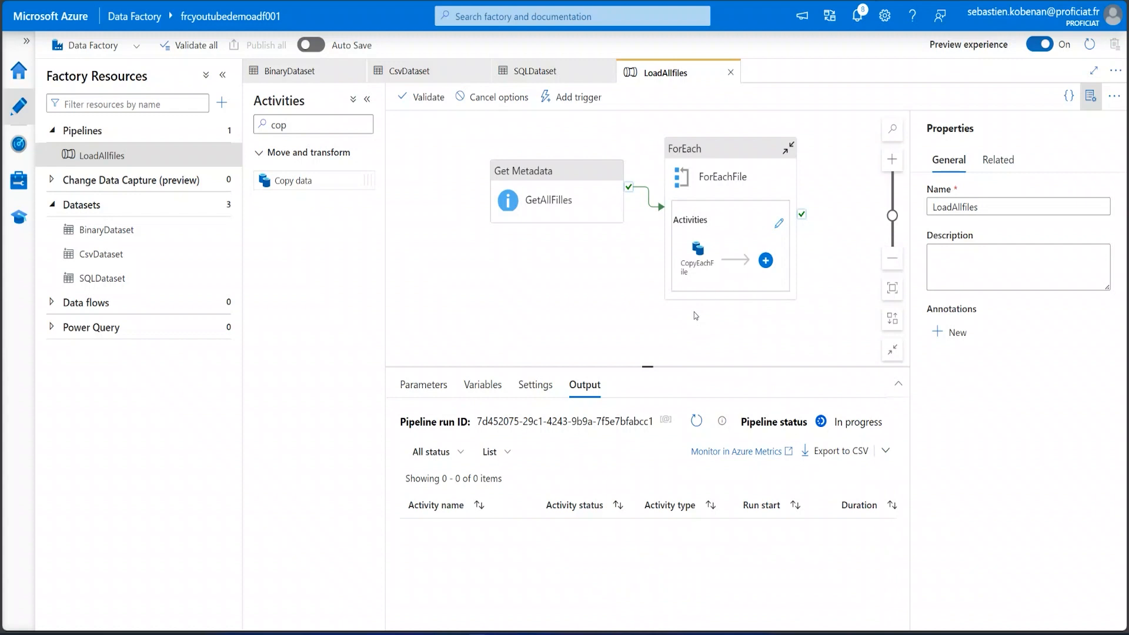
pyautogui.scroll(-1, 747, 520)
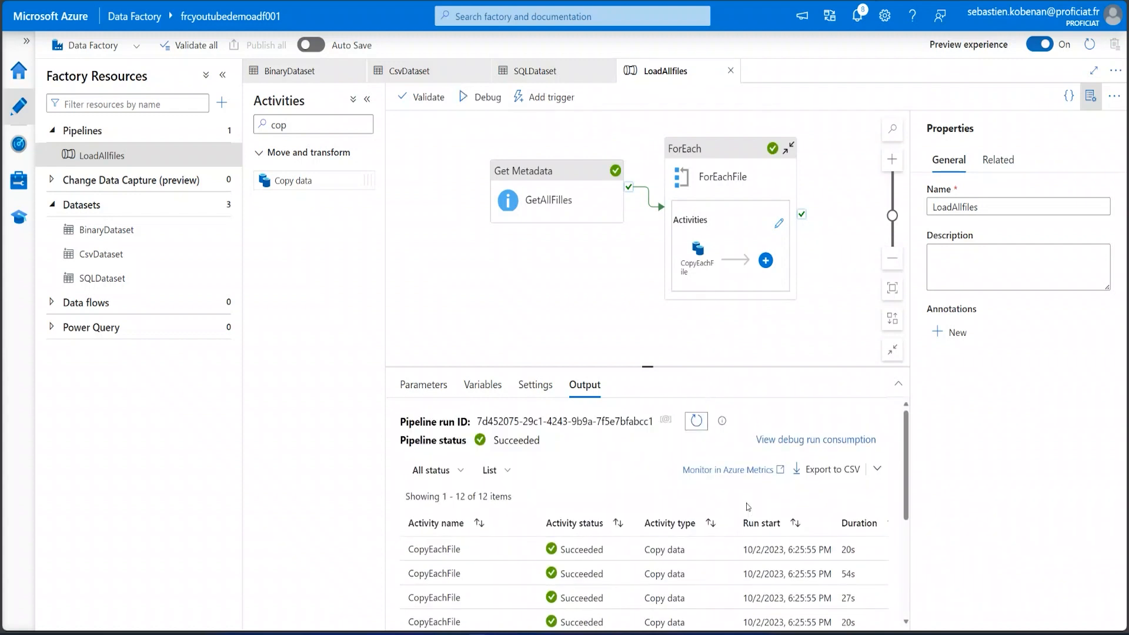
pyautogui.scroll(-2, 747, 520)
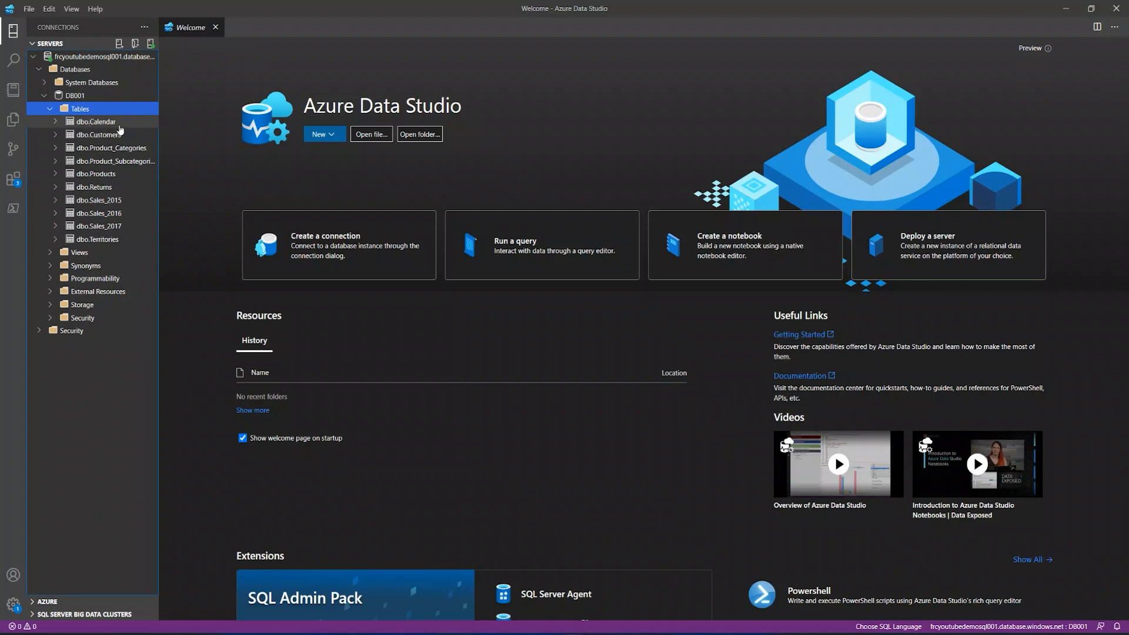
# Switch to Azure Data Studio and query the top 1000 rows of the dbo.Products table in DB001
pyautogui.click(147, 181)
pyautogui.rightClick(150, 181)
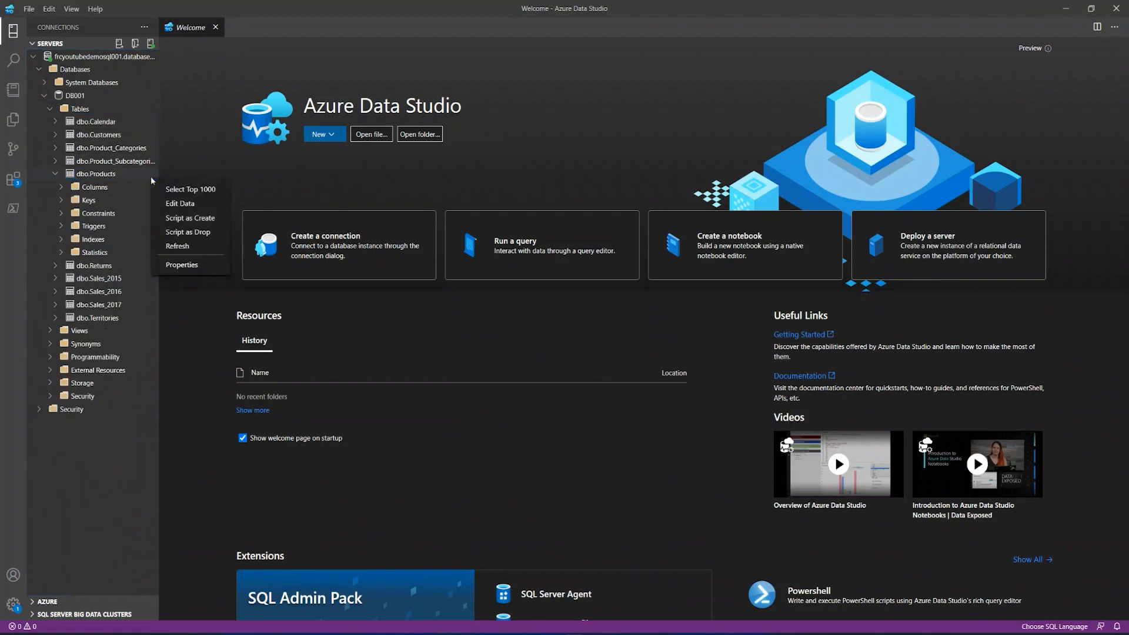
pyautogui.click(205, 190)
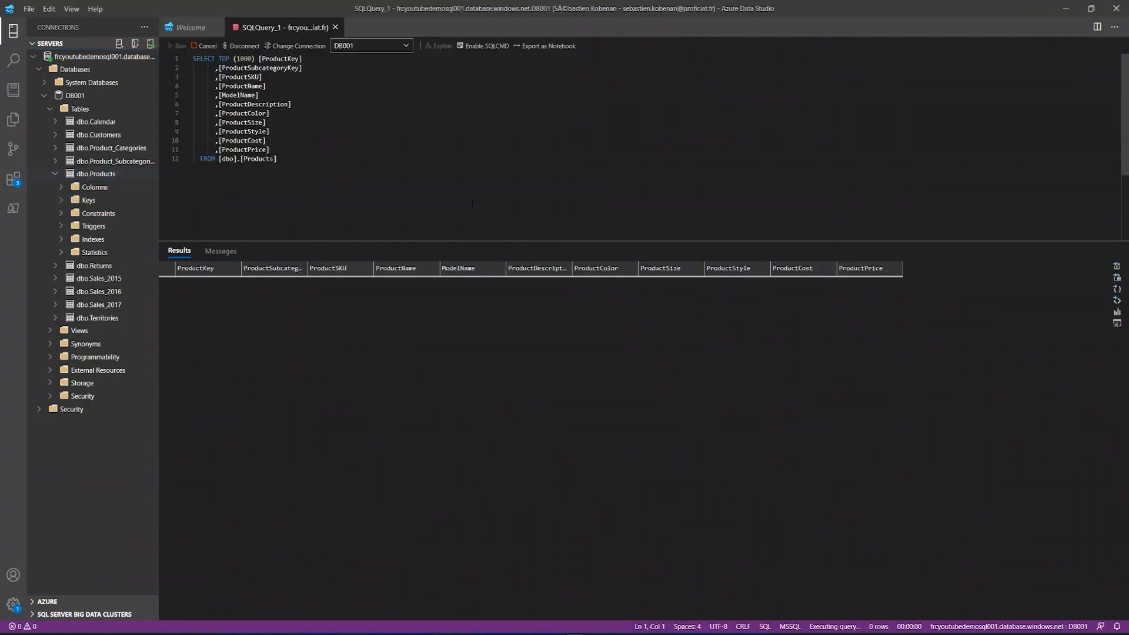